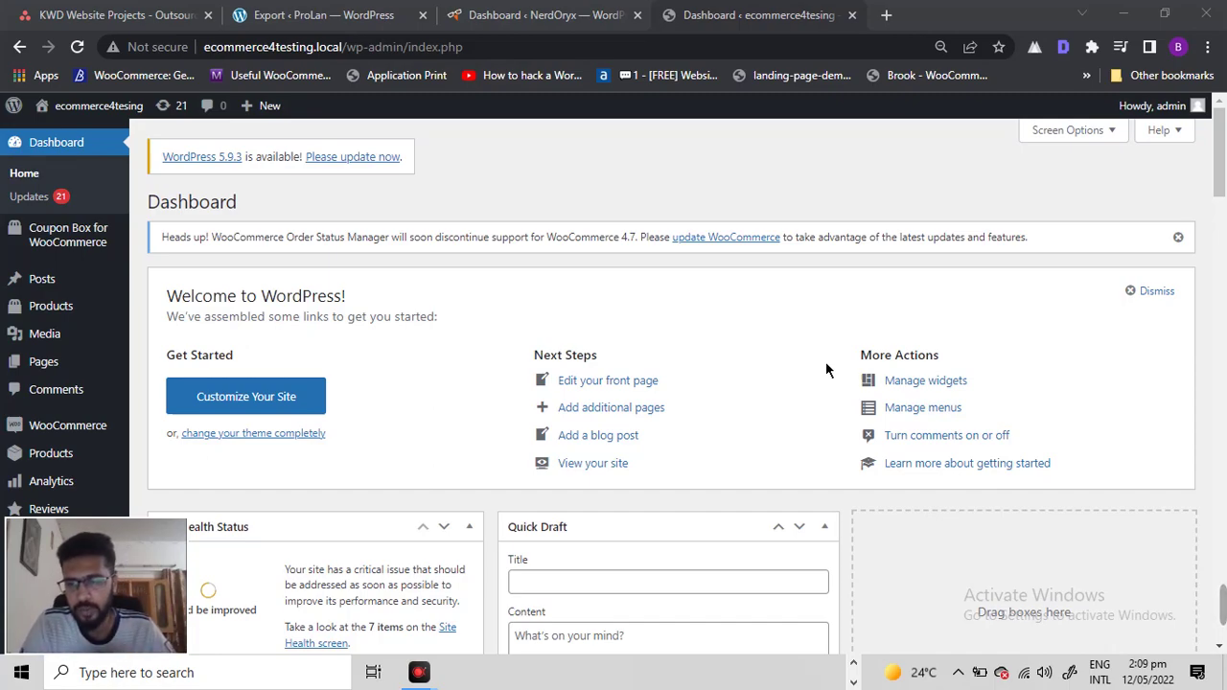
Step: Open the page for adding new plugins and search the plugin directory for "smtp"
left_click(556, 146)
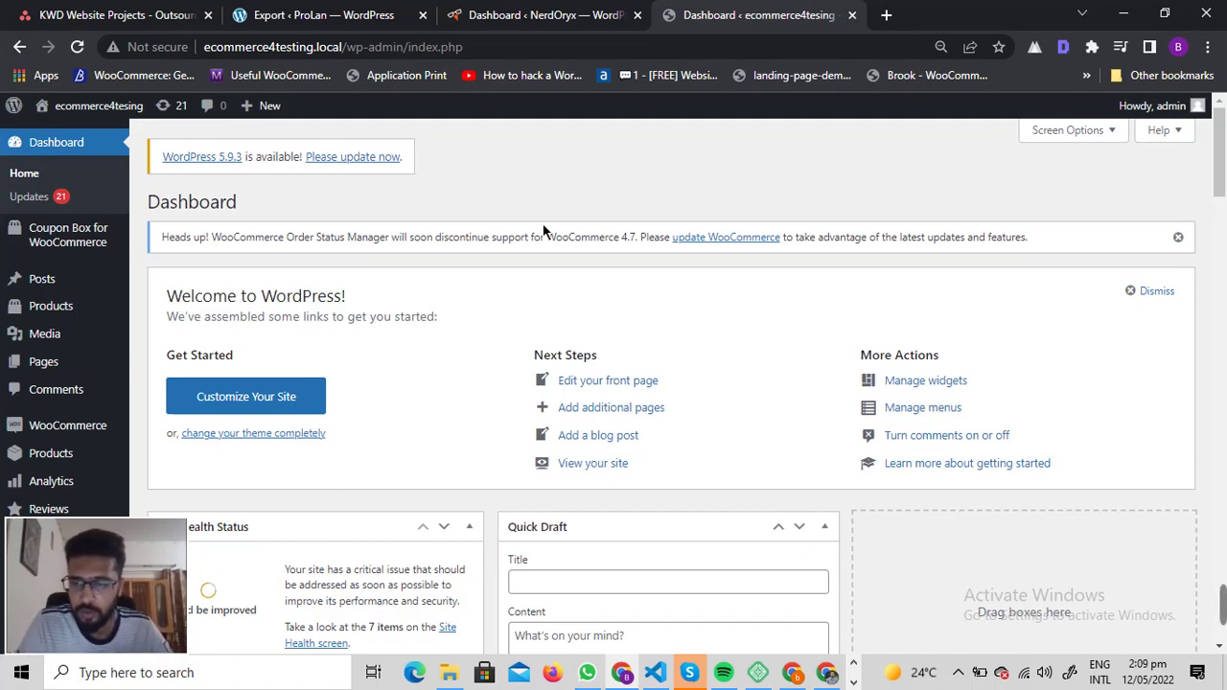
scroll(613, 249, "down", 6)
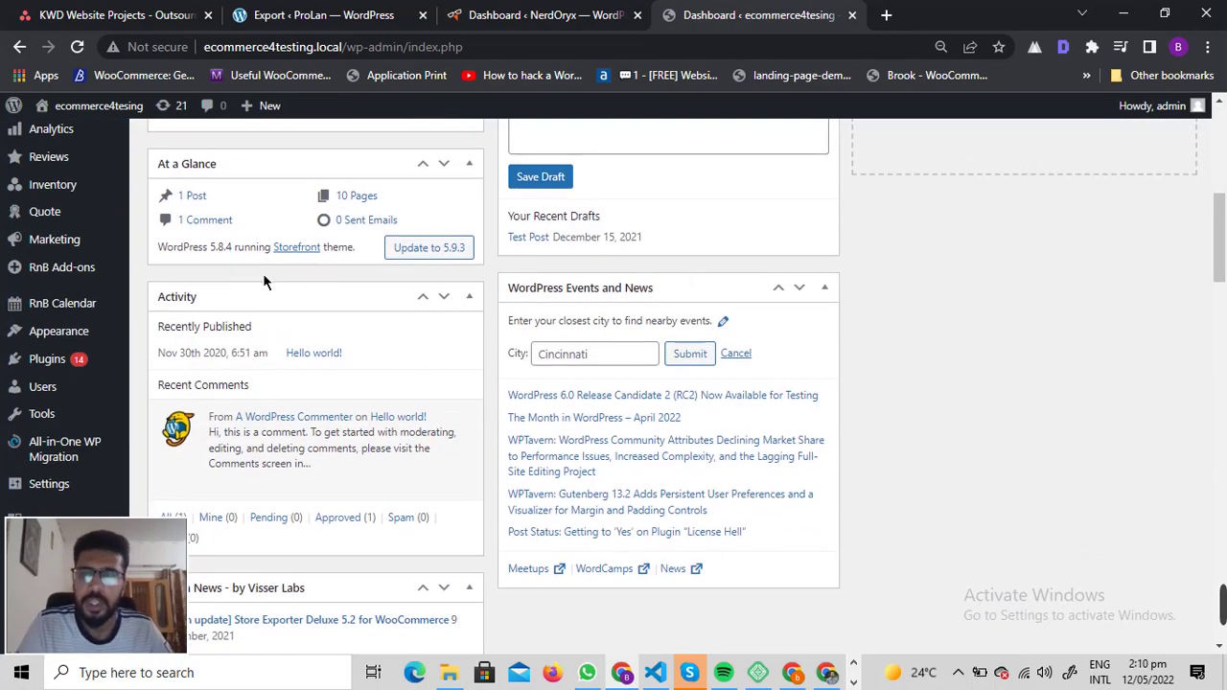
scroll(263, 277, "down", 5)
mouse_move(68, 365)
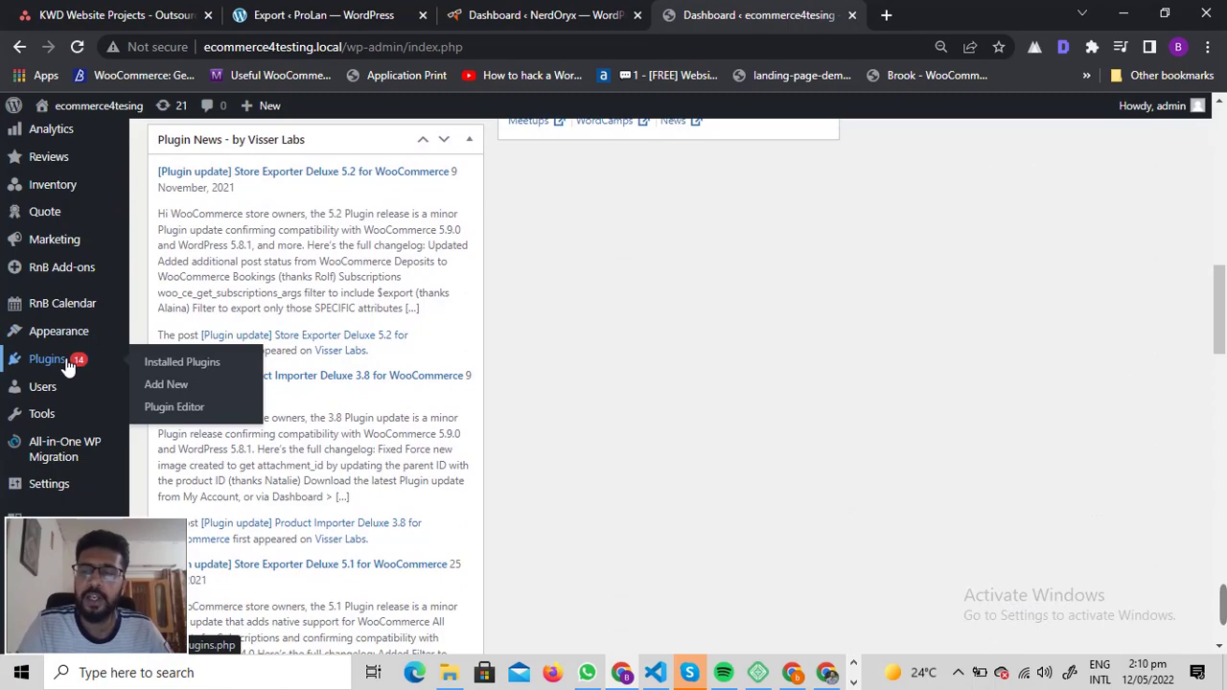
left_click(175, 393)
left_click_drag(110, 583, 1133, 523)
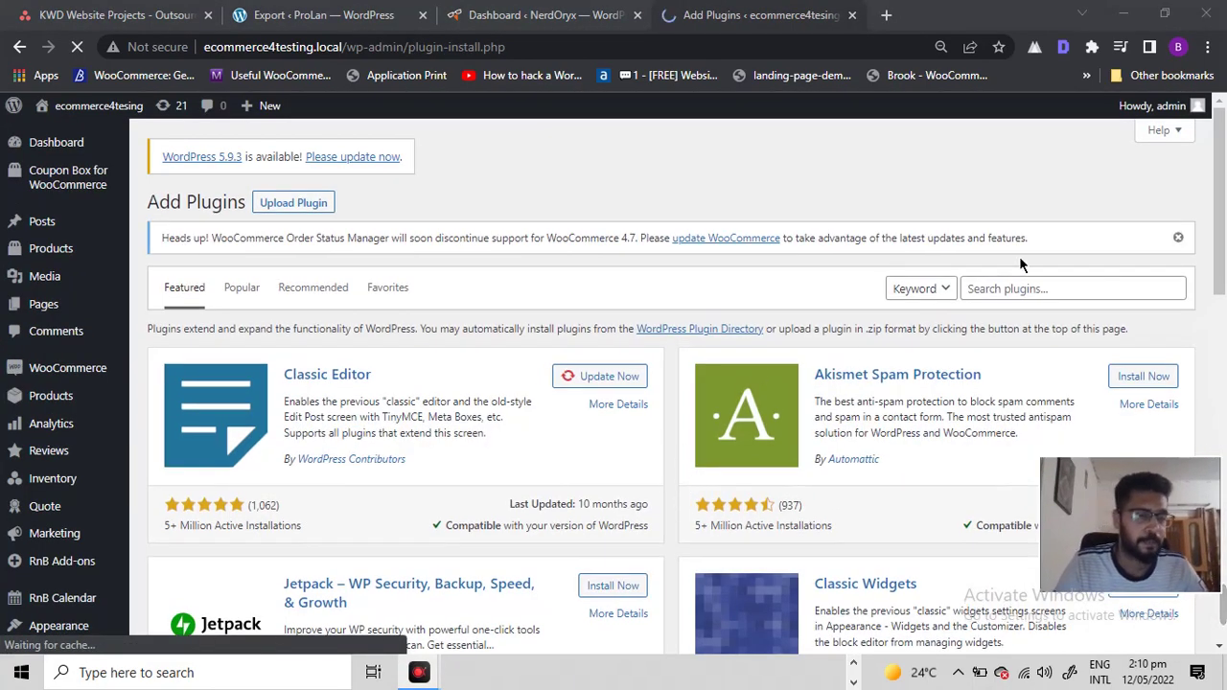
left_click(1021, 290)
type("smt")
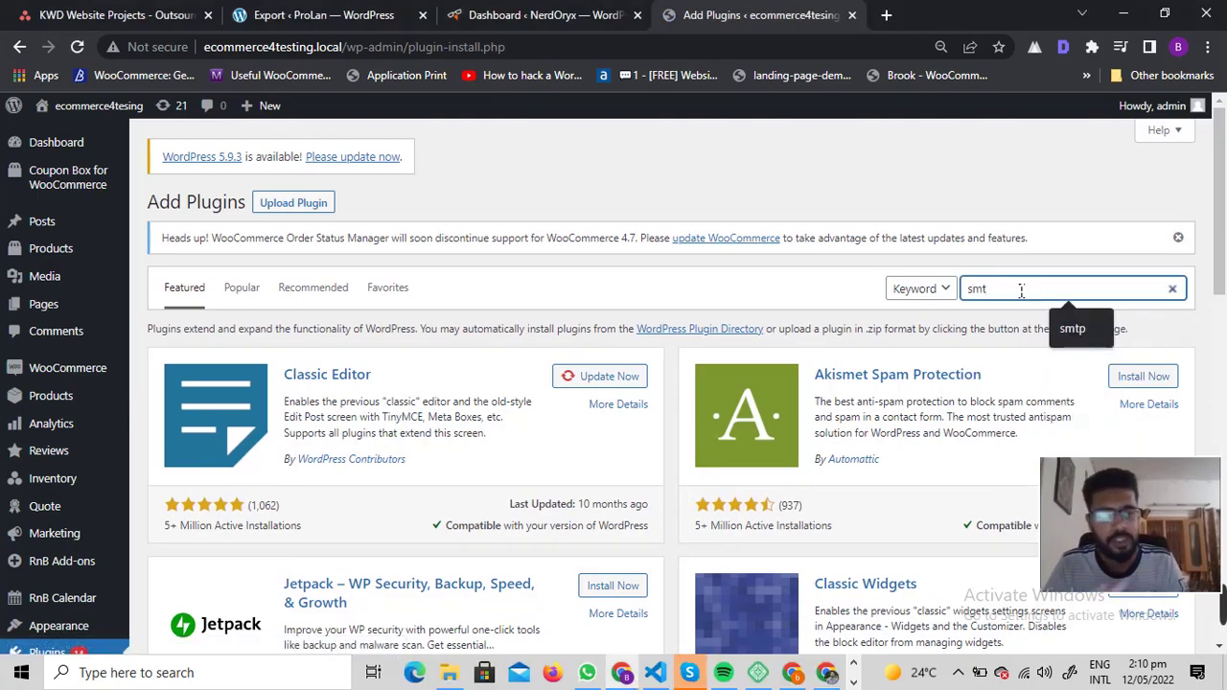
key("Return")
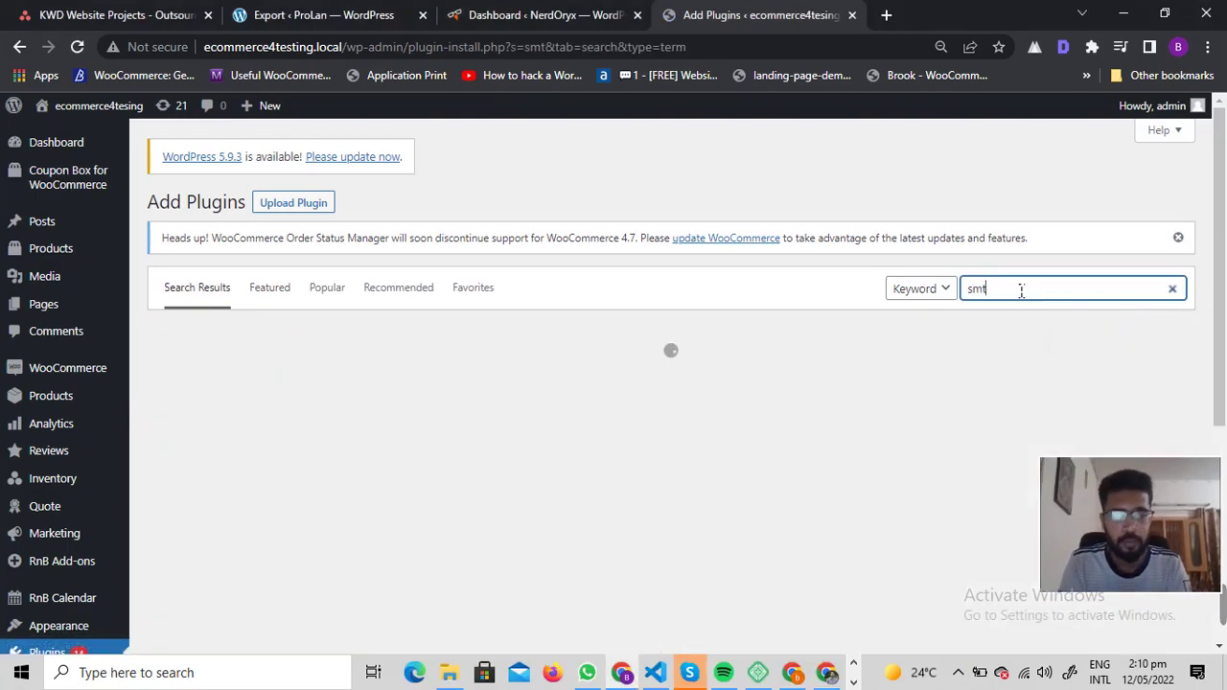
type("p")
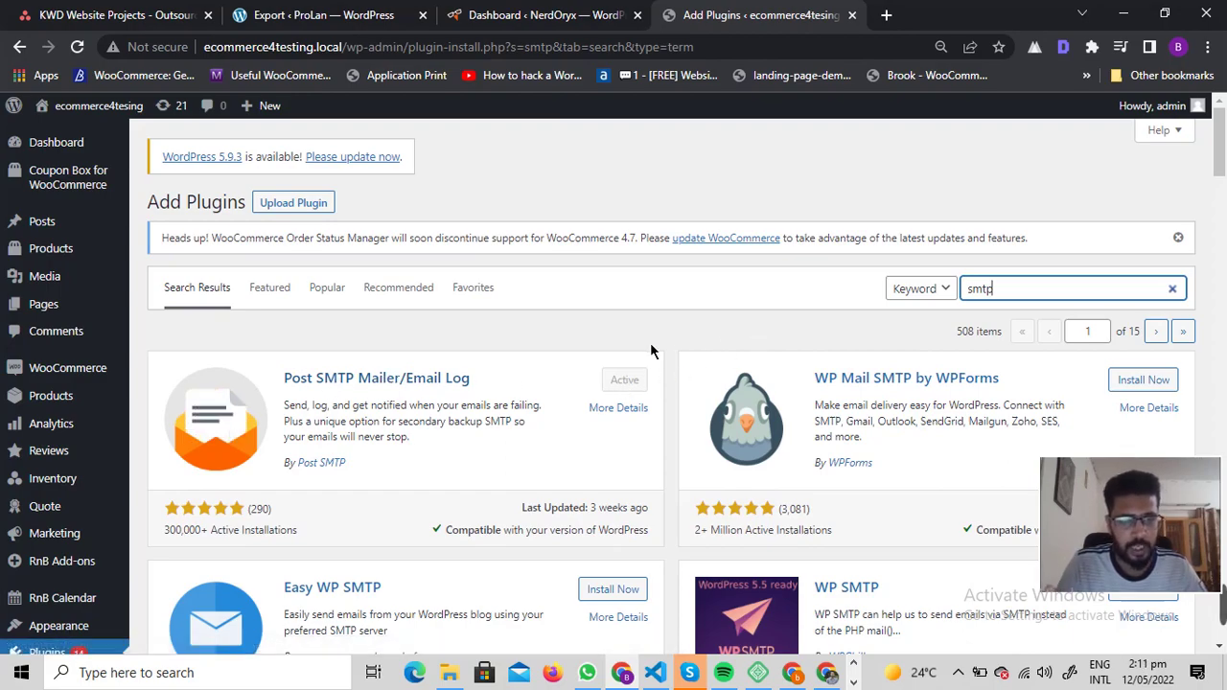
Step: Open the Post SMTP email log and check its list of sent messages
scroll(550, 340, "down", 5)
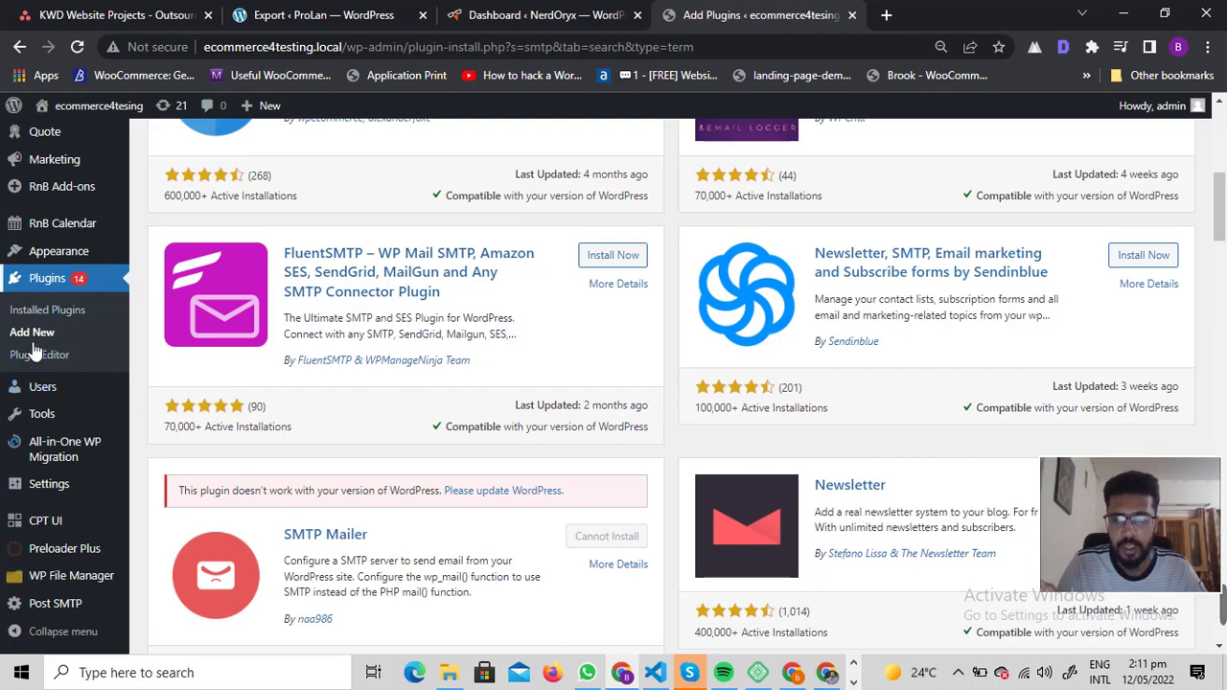
mouse_move(54, 614)
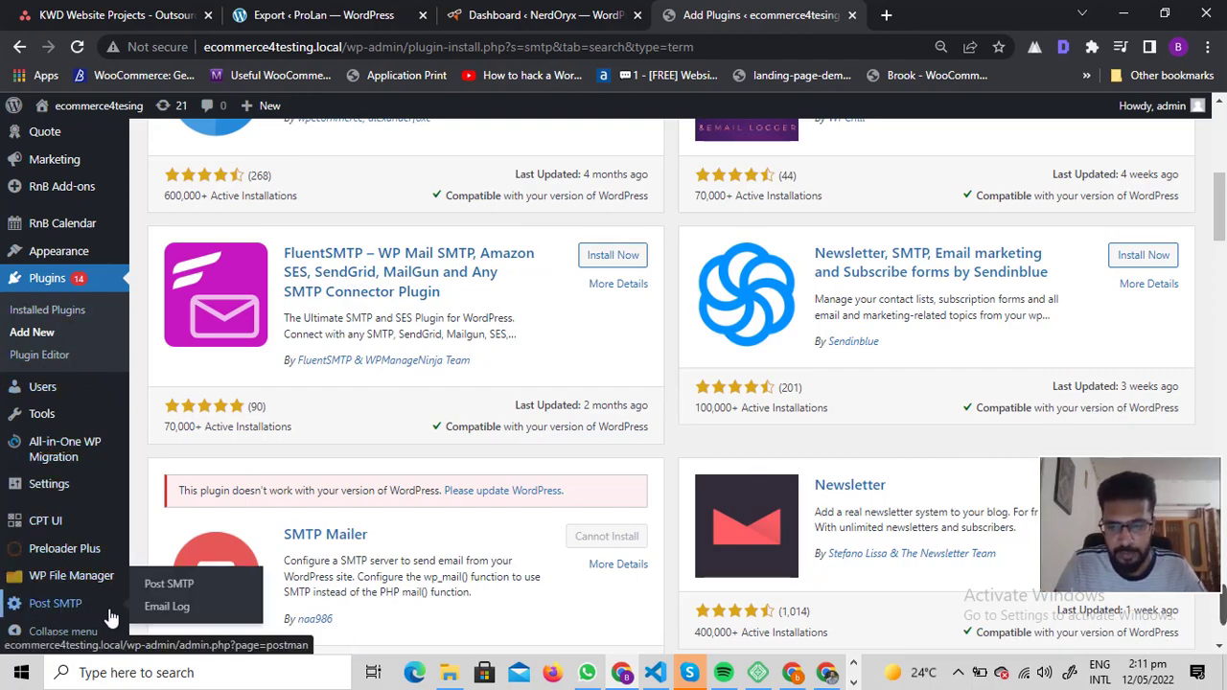
left_click(167, 606)
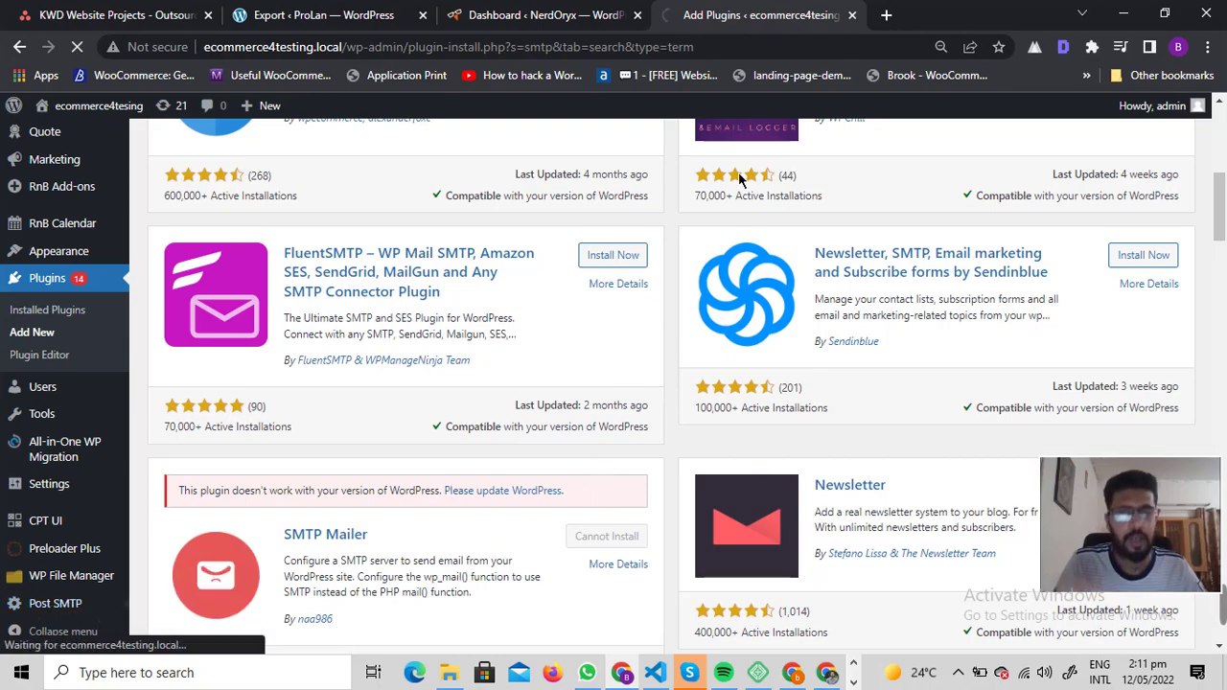
scroll(268, 345, "down", 3)
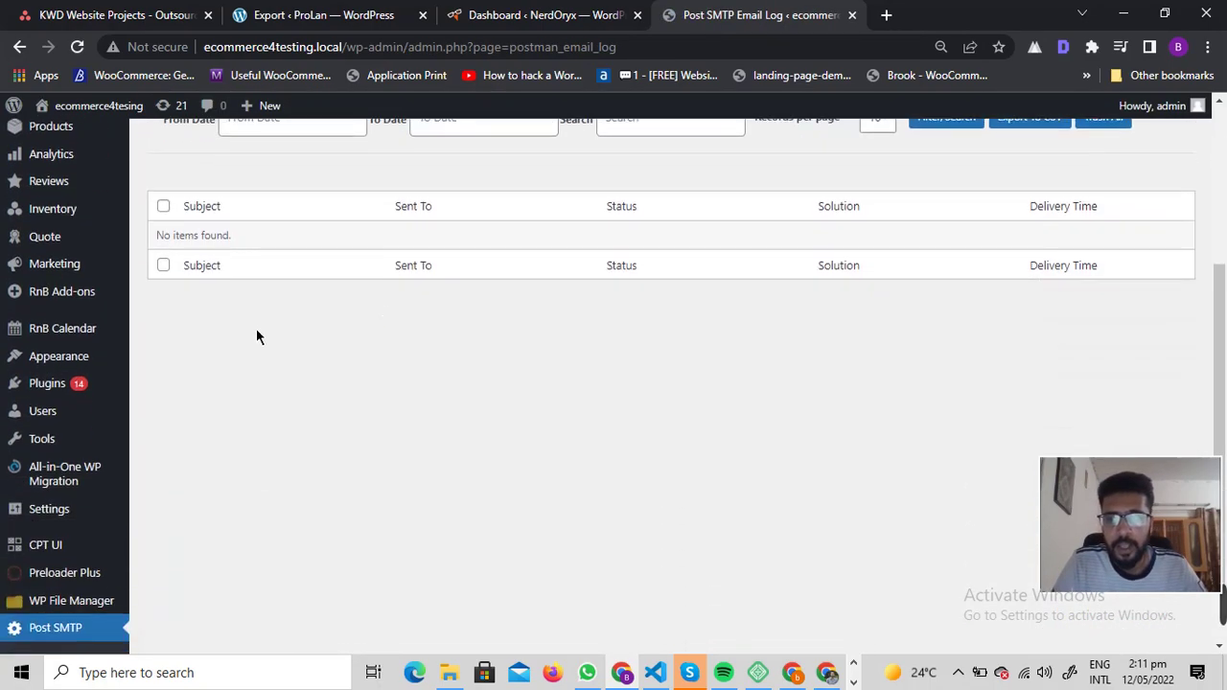
scroll(374, 374, "up", 1)
scroll(442, 382, "up", 1)
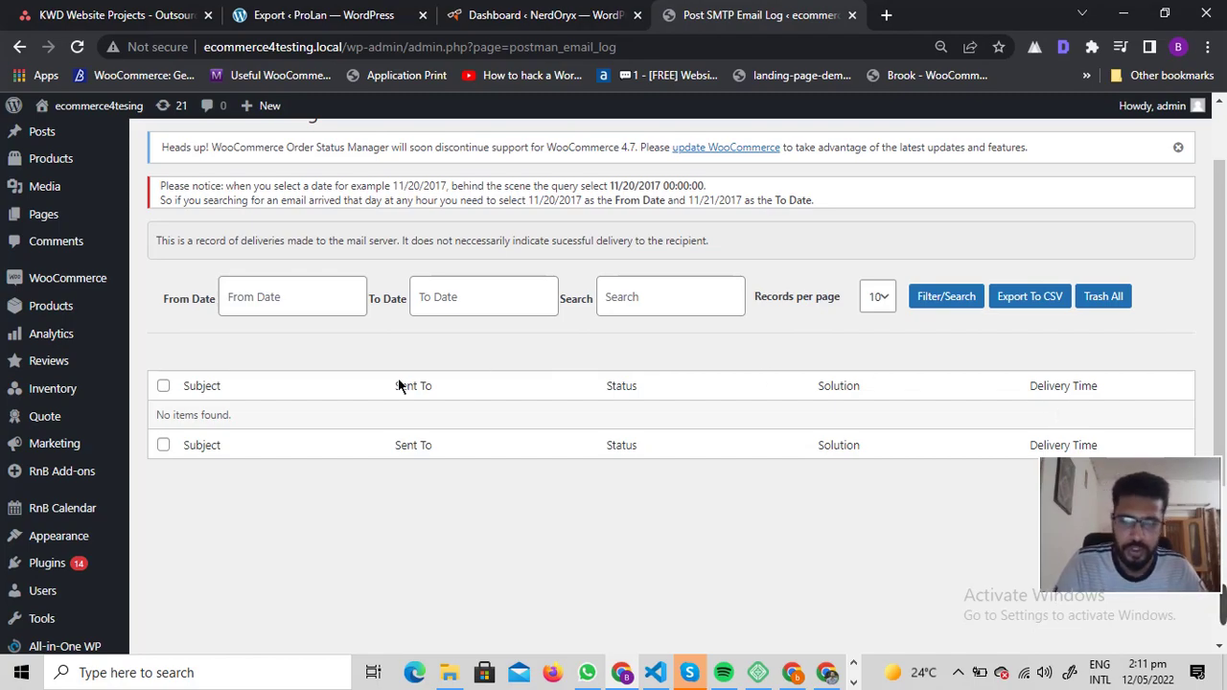
Step: Open the WooCommerce orders list in a new tab and open the Nov 29, 2021 order for editing in another tab
mouse_move(58, 283)
right_click(180, 304)
left_click(255, 317)
left_click(844, 14)
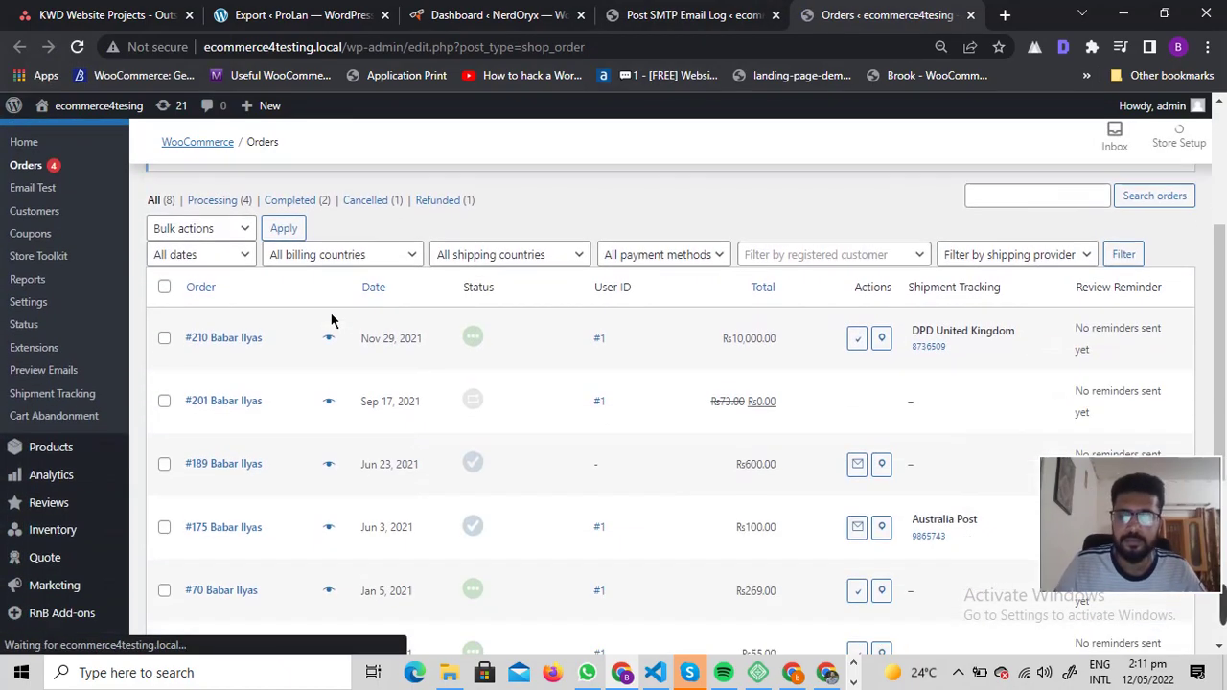
scroll(288, 306, "down", 3)
middle_click(227, 257)
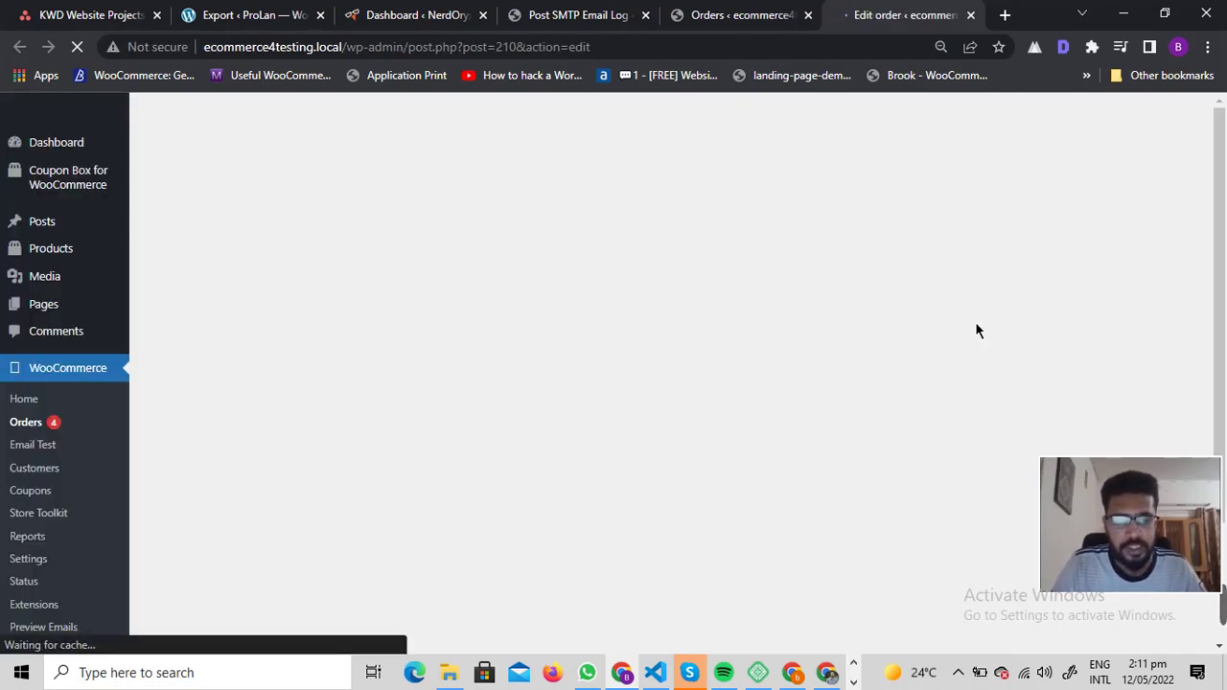
mouse_move(836, 618)
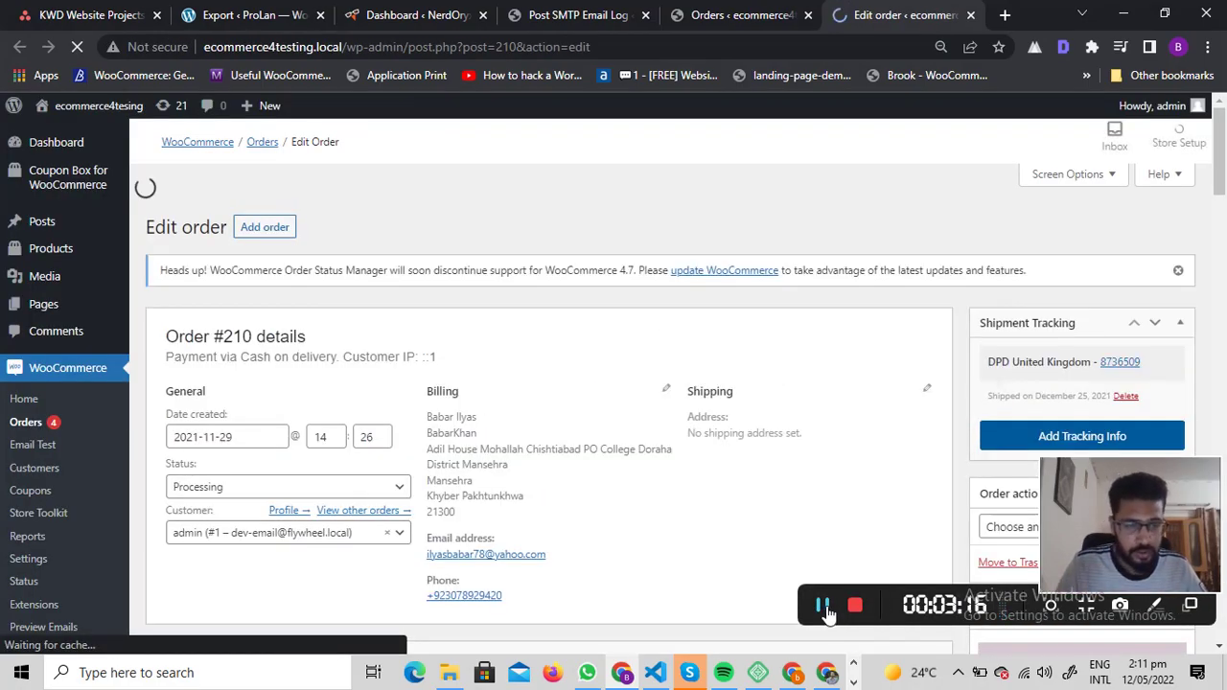
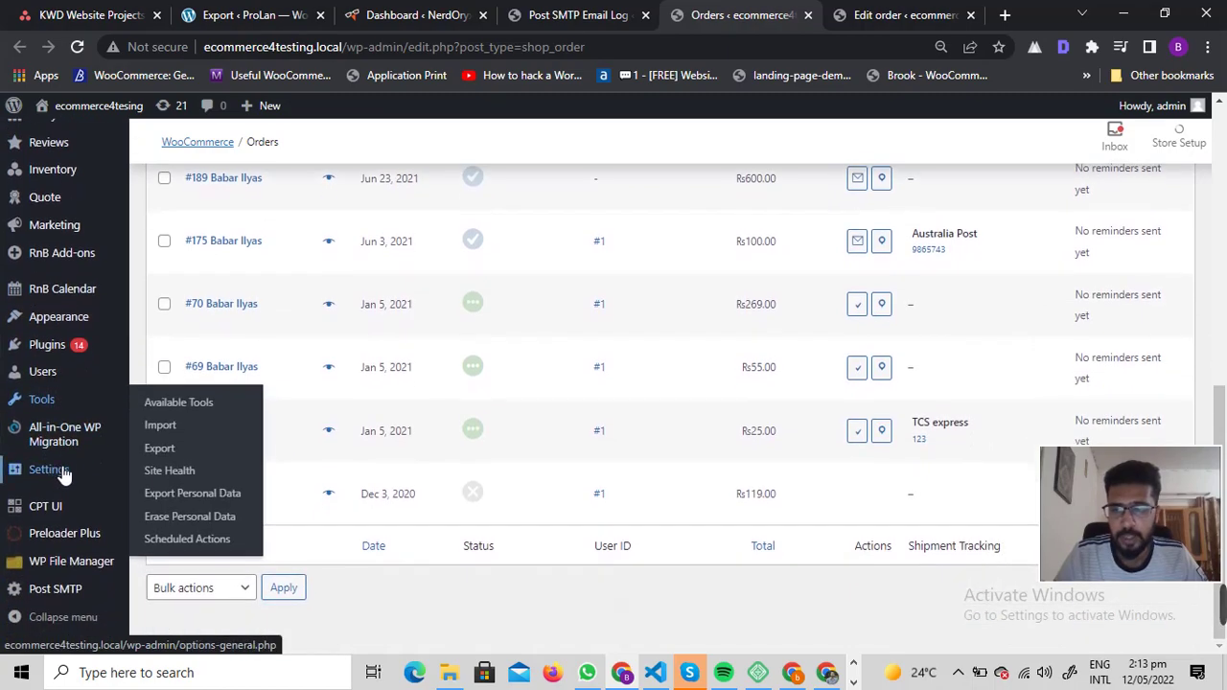
Step: Reopen the Post SMTP email log and examine the delivery status of the order completion email
left_click(158, 648)
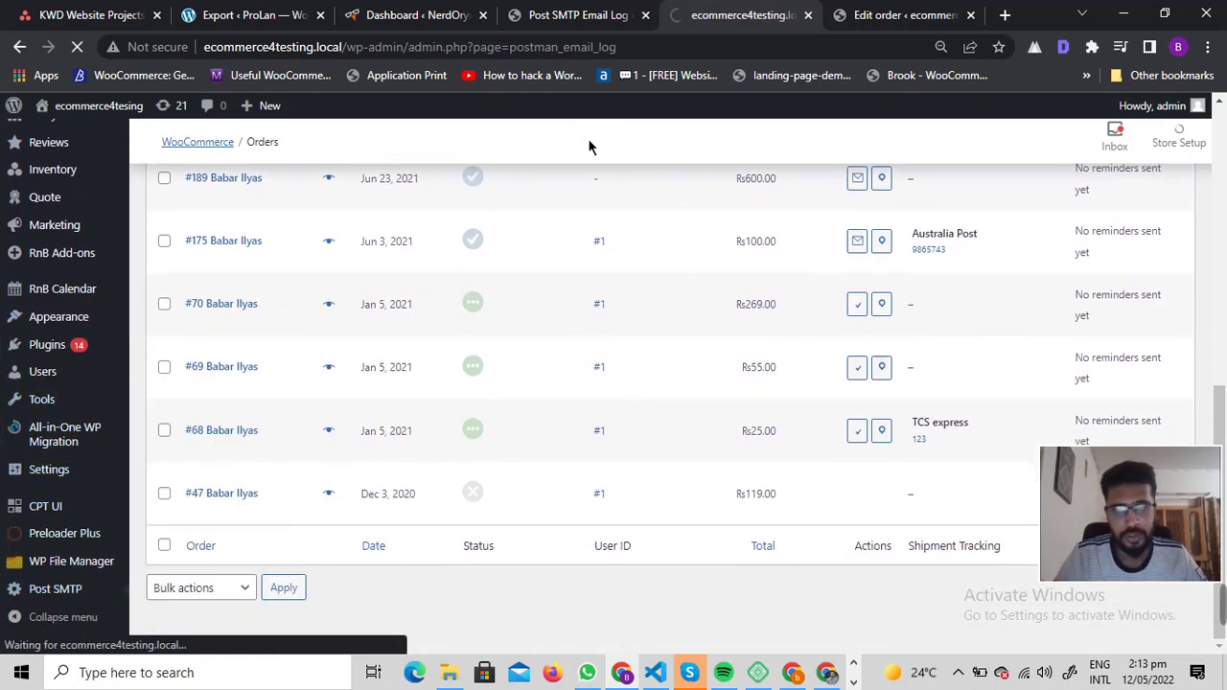
scroll(566, 276, "down", 2)
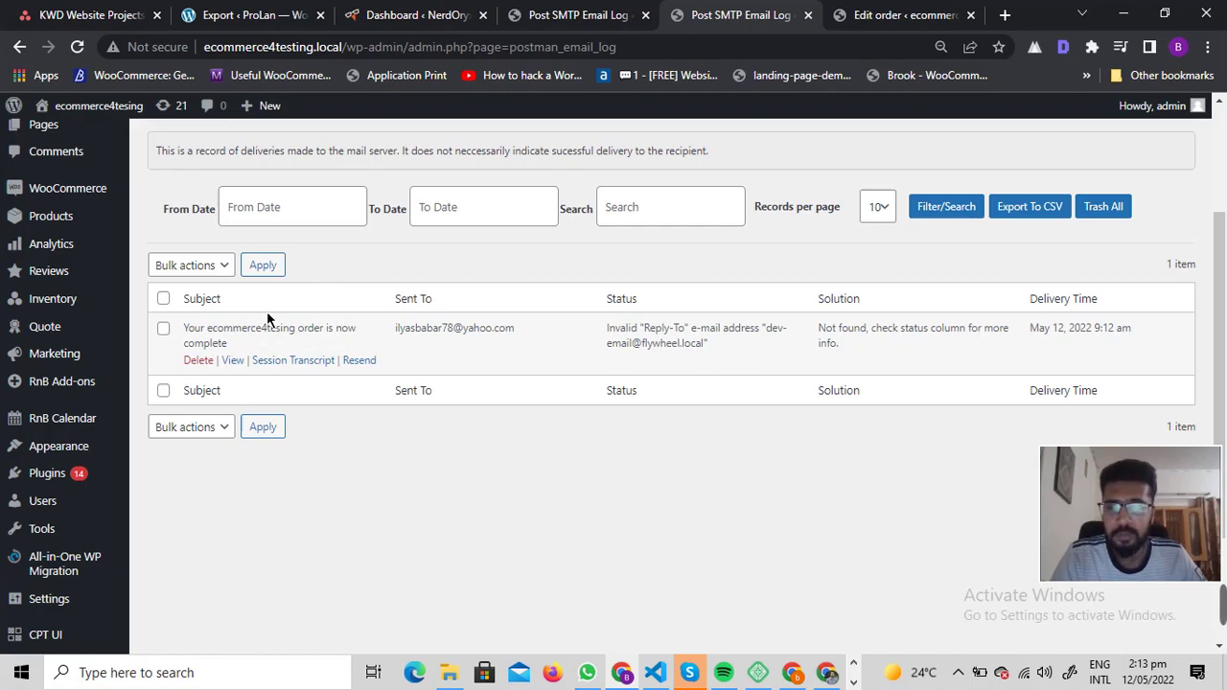
scroll(316, 312, "up", 1)
scroll(170, 342, "down", 1)
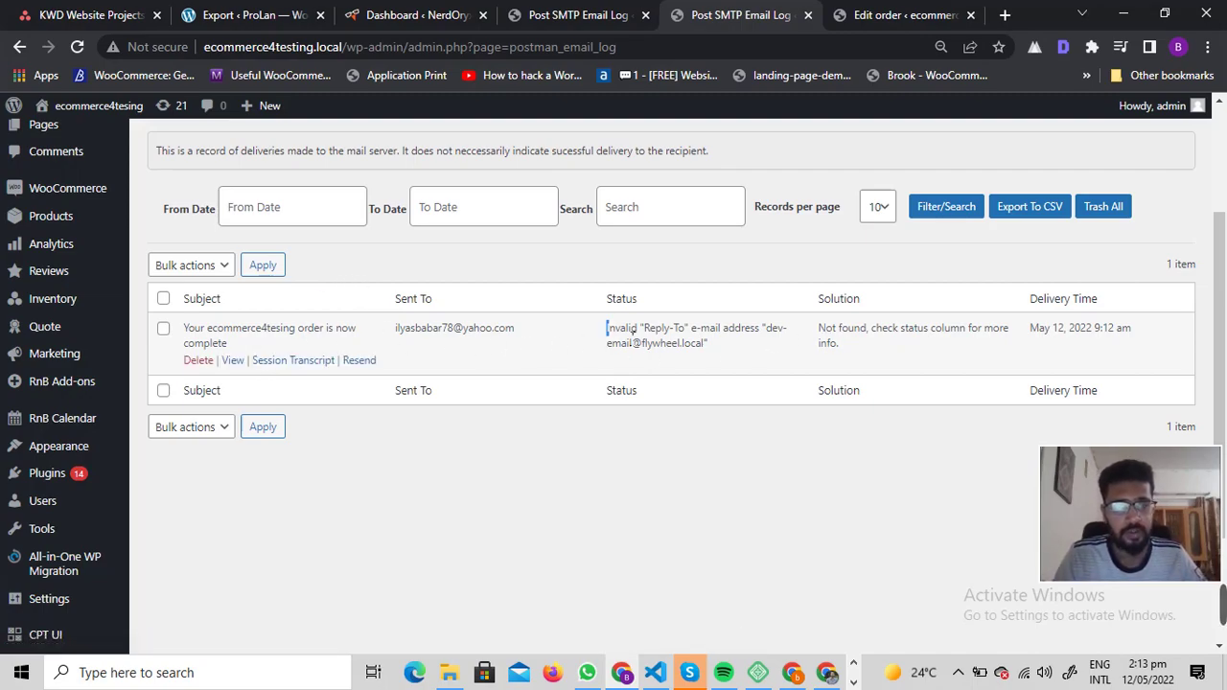
left_click_drag(603, 329, 720, 350)
left_click(676, 365)
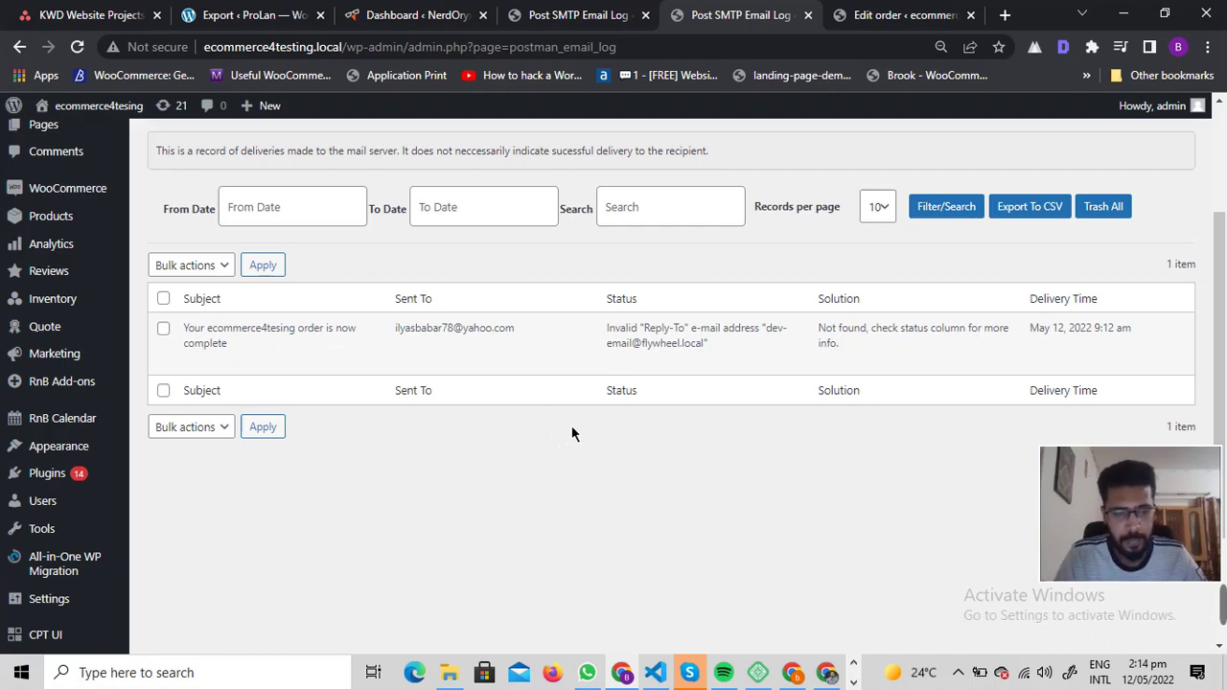
Step: Start the Post SMTP setup wizard and proceed past the sender details, keeping the prefilled email address and name
scroll(354, 345, "down", 2)
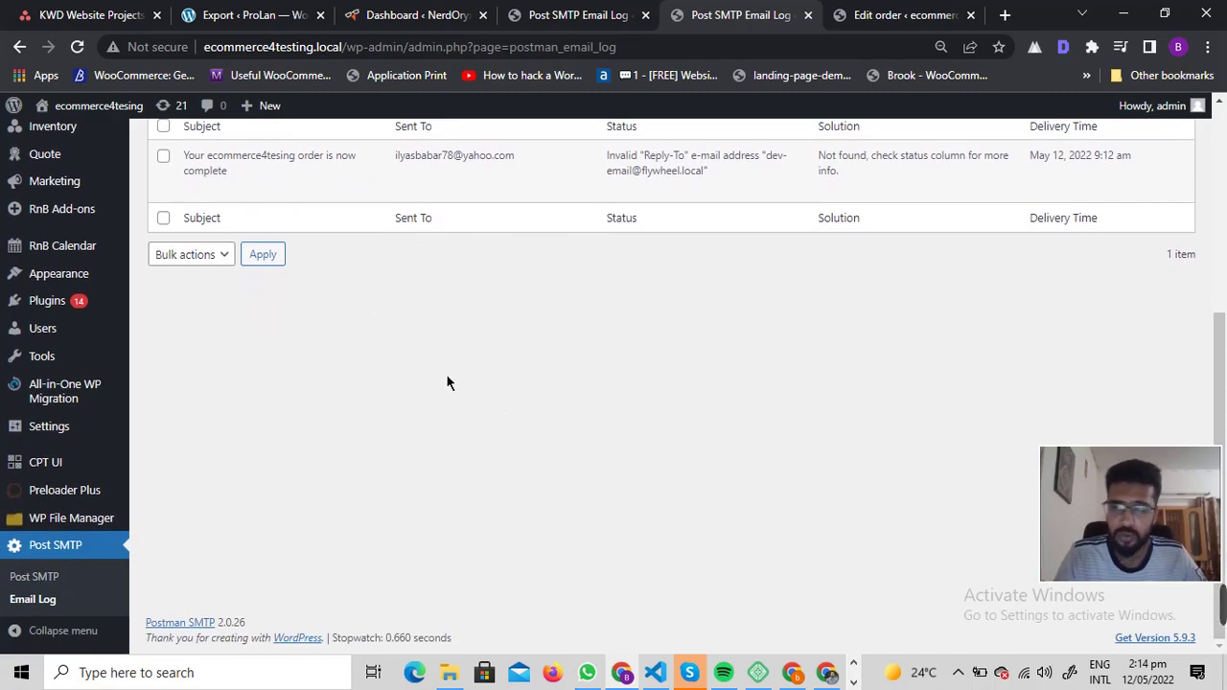
left_click(50, 580)
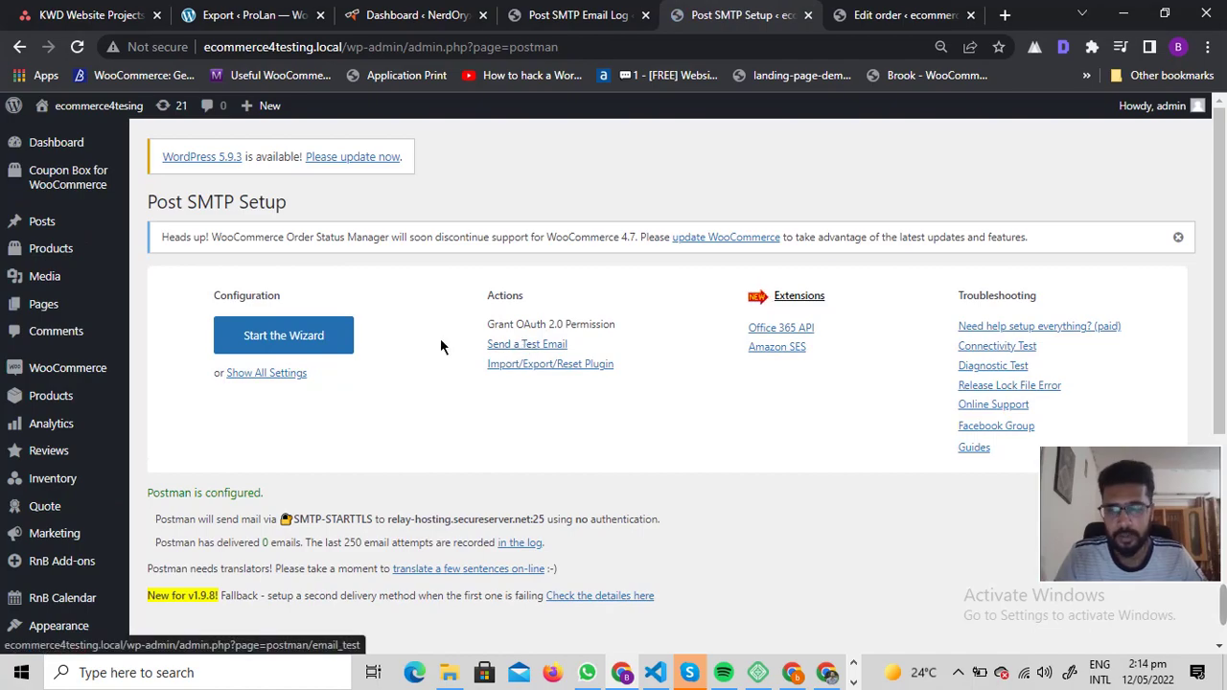
left_click(283, 337)
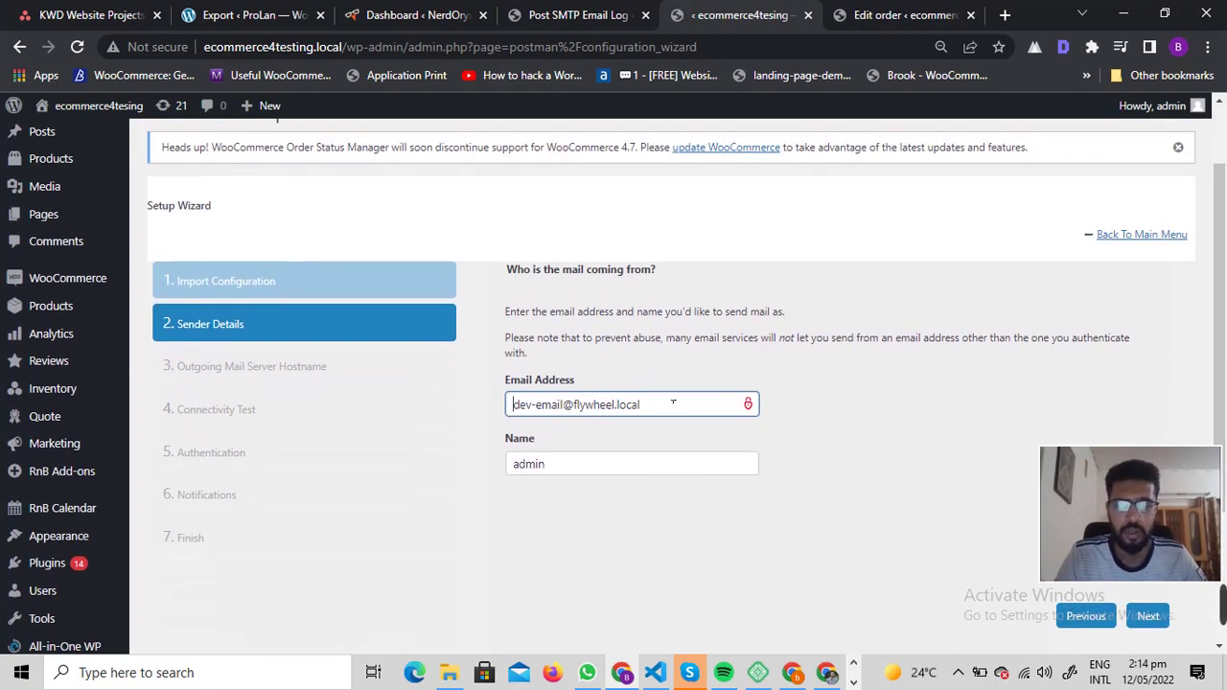
left_click_drag(580, 407, 479, 405)
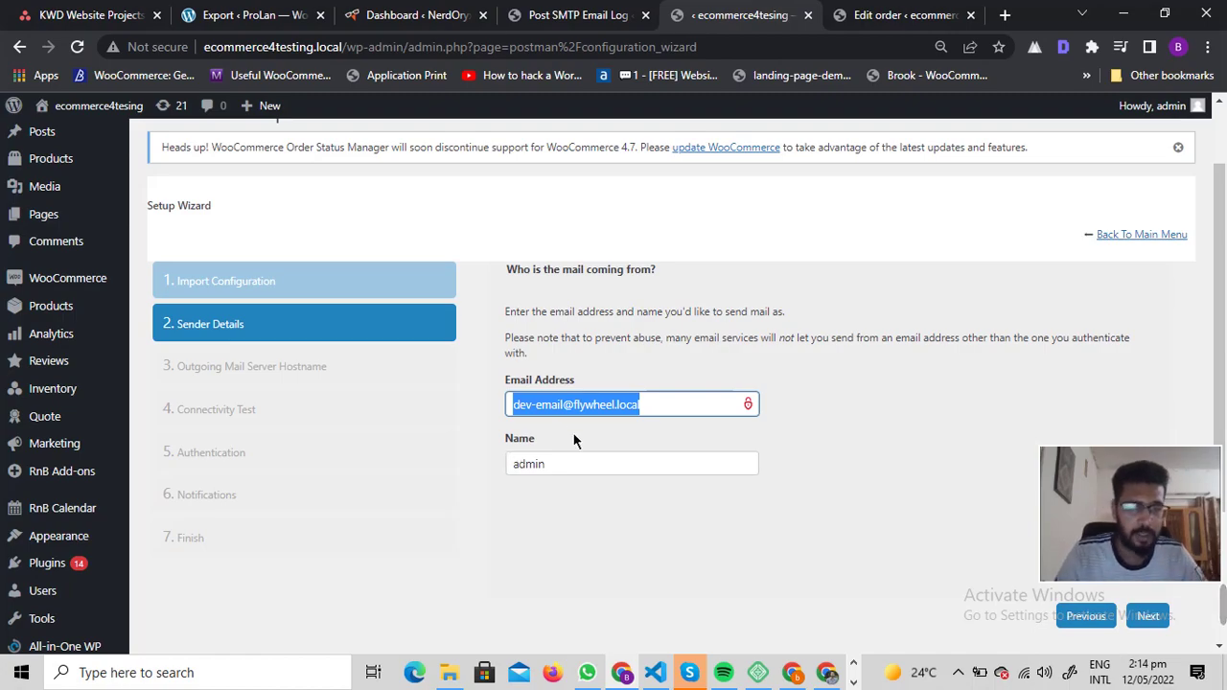
left_click(669, 408)
scroll(779, 332, "down", 3)
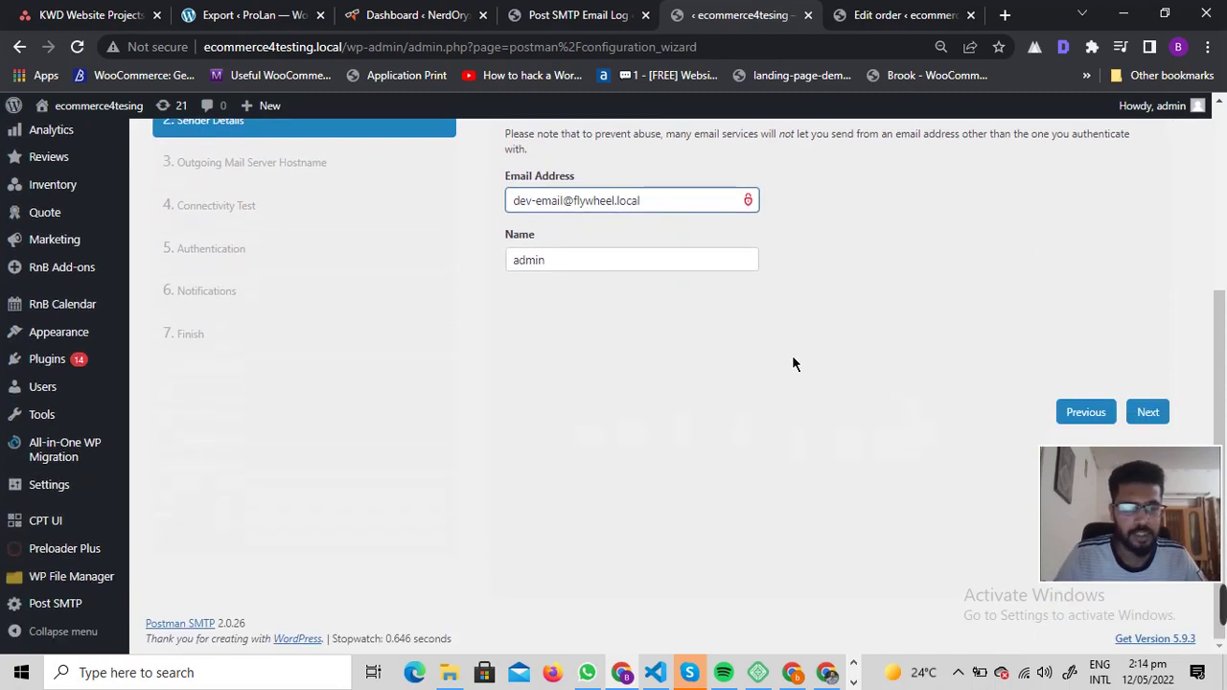
left_click(1148, 412)
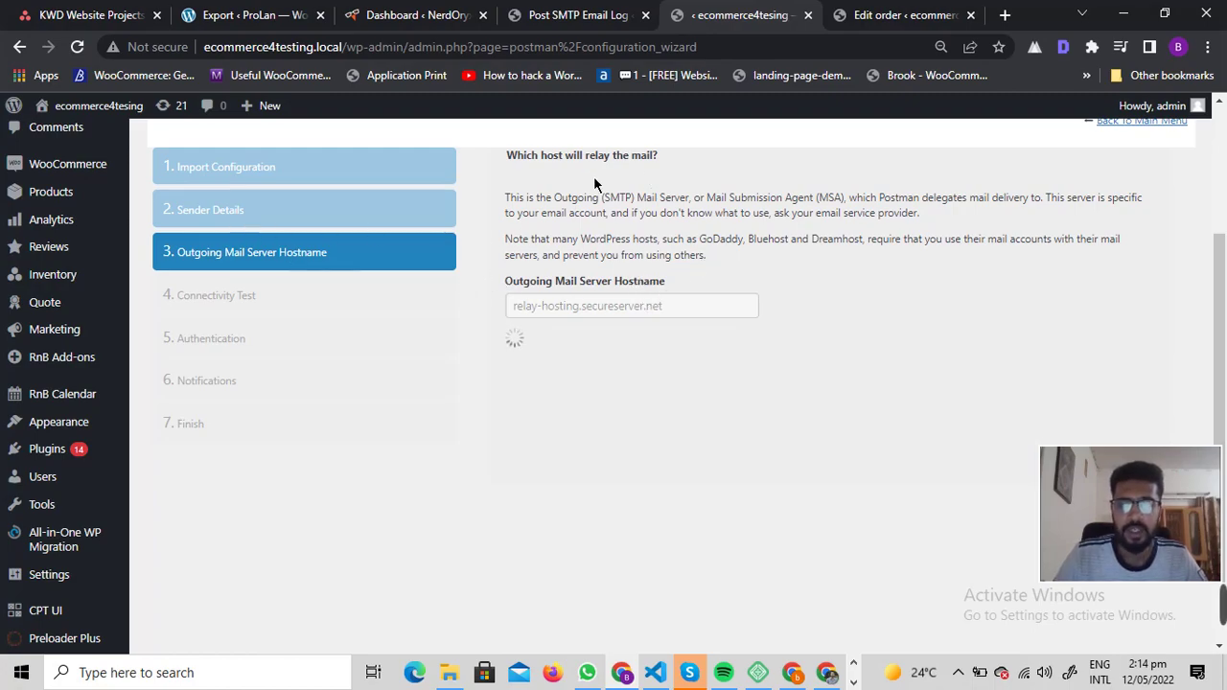
Step: Keep relay-hosting.secureserver.net as the outgoing mail server hostname and continue to the connectivity test
scroll(635, 285, "up", 1)
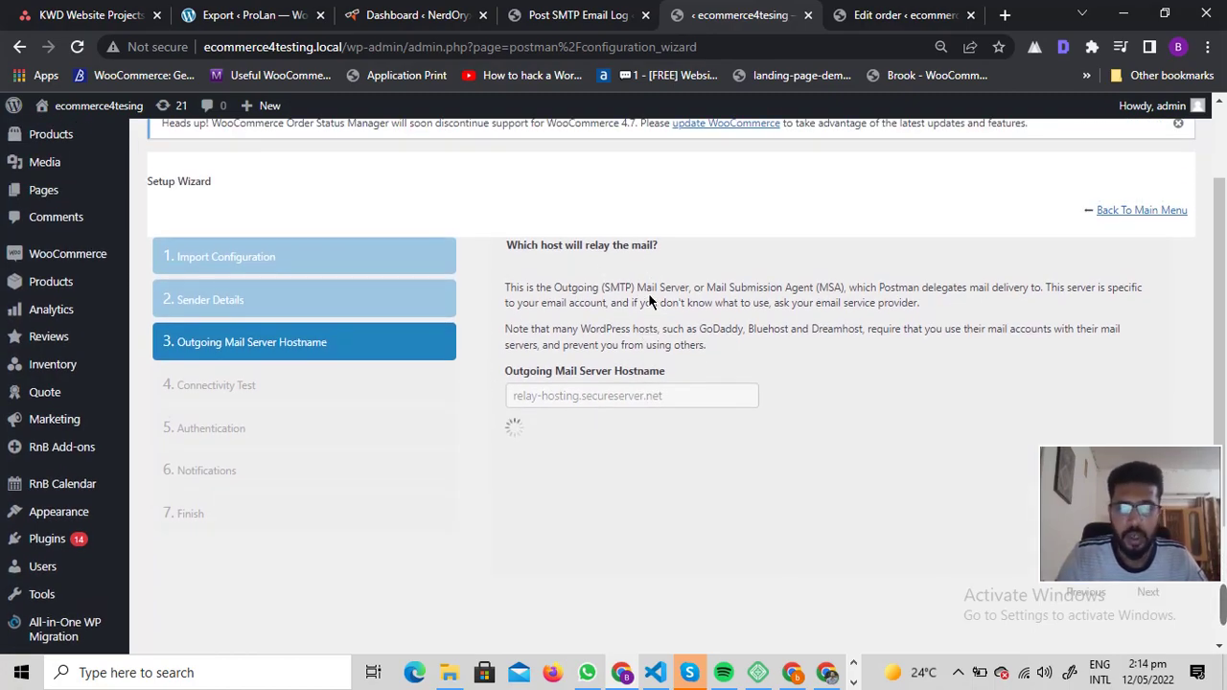
left_click_drag(667, 396, 478, 395)
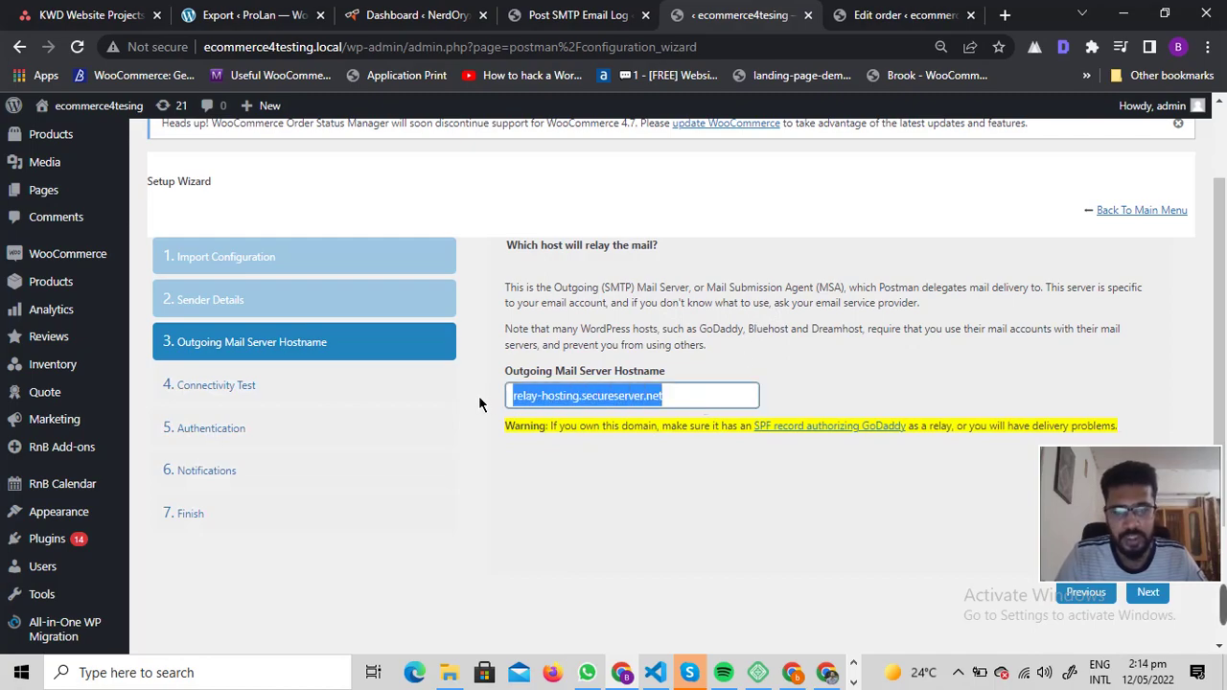
left_click(852, 363)
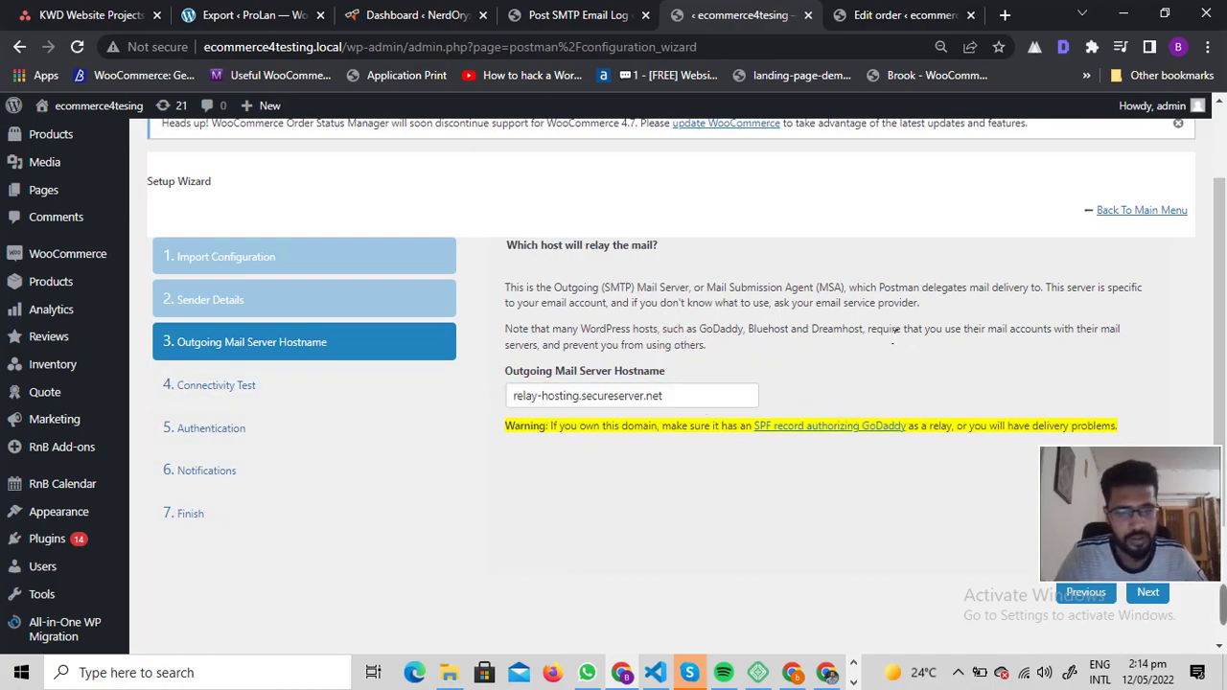
scroll(598, 308, "down", 1)
scroll(834, 311, "down", 1)
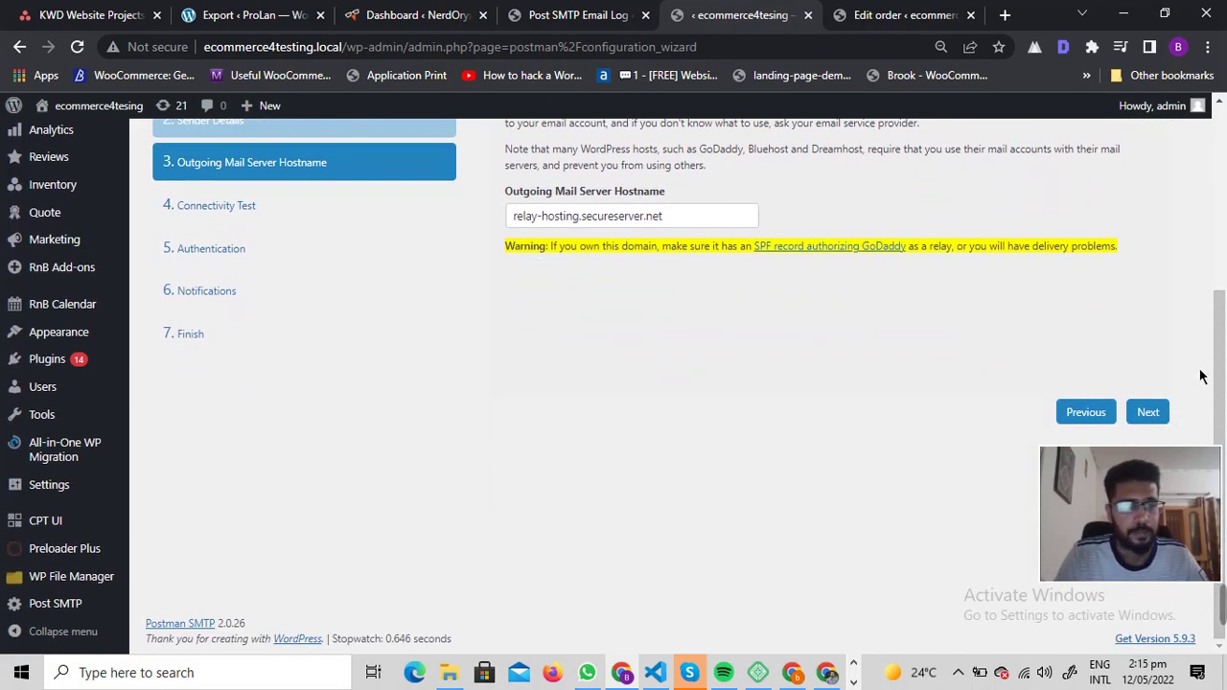
left_click(1148, 412)
Step: Examine the socket and authentication options offered by the connectivity test
scroll(753, 307, "up", 2)
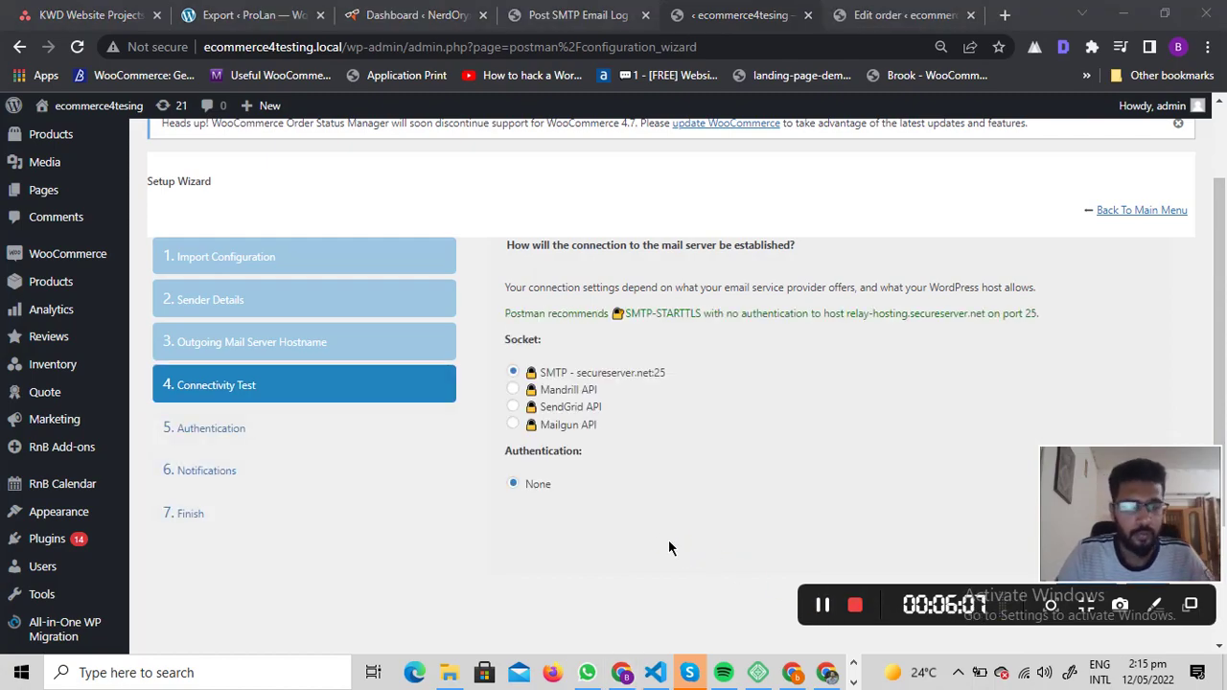
left_click_drag(491, 346, 629, 458)
left_click(627, 459)
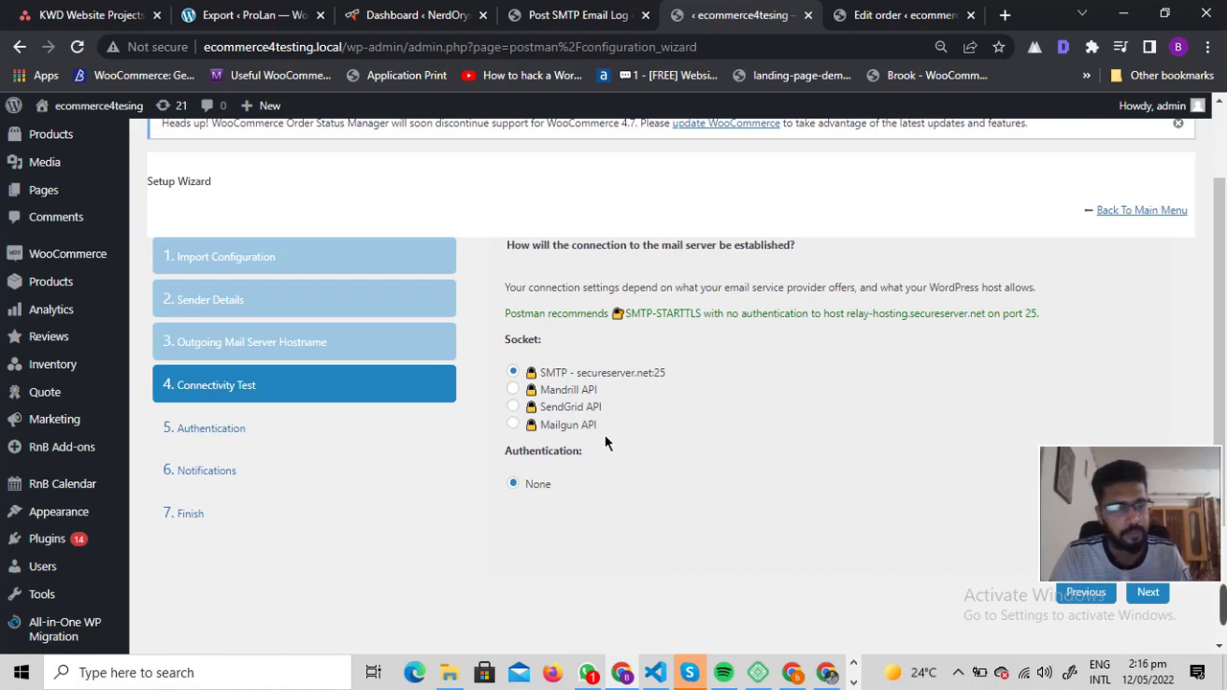
Step: Try Mailgun API as the socket, and set it back to SMTP - secureserver.net:25
left_click(518, 425)
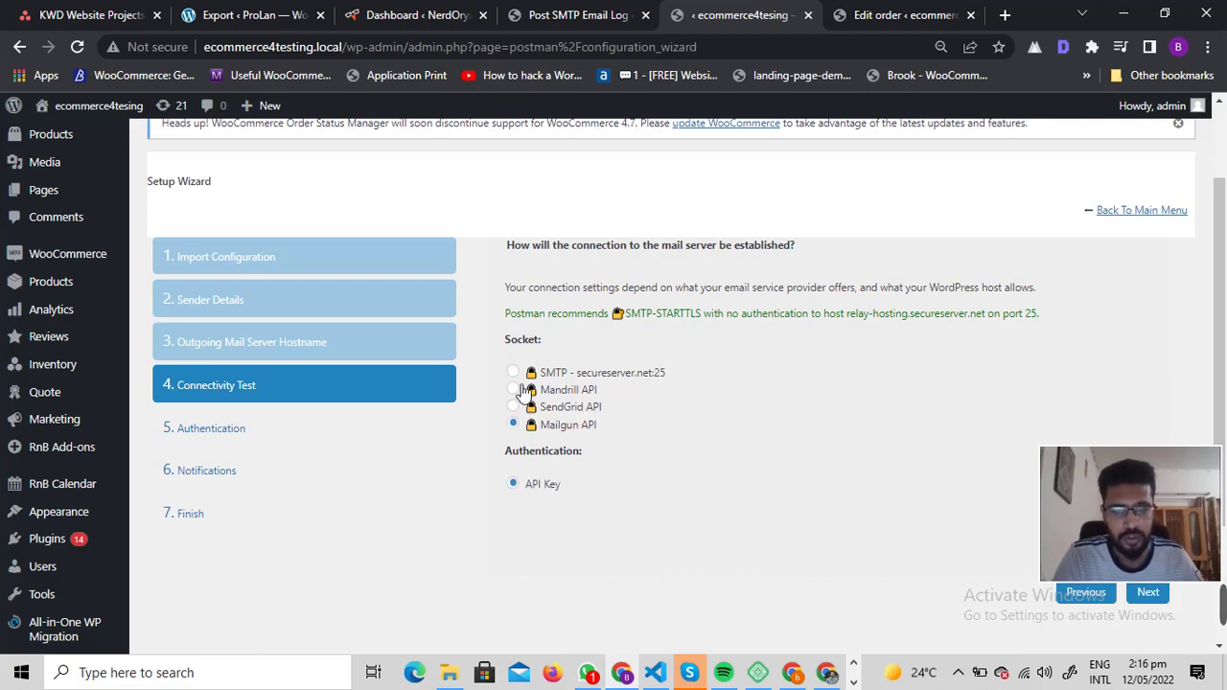
scroll(600, 433, "down", 2)
scroll(558, 305, "up", 2)
left_click(666, 398)
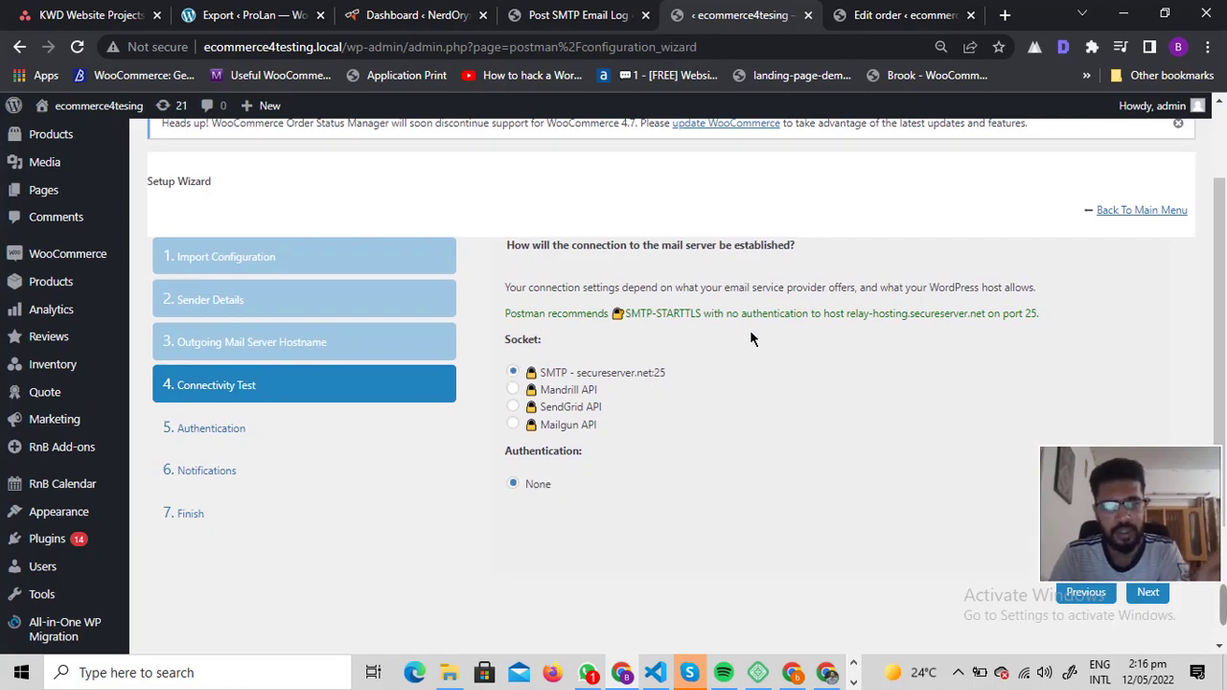
scroll(738, 331, "down", 2)
scroll(743, 361, "up", 1)
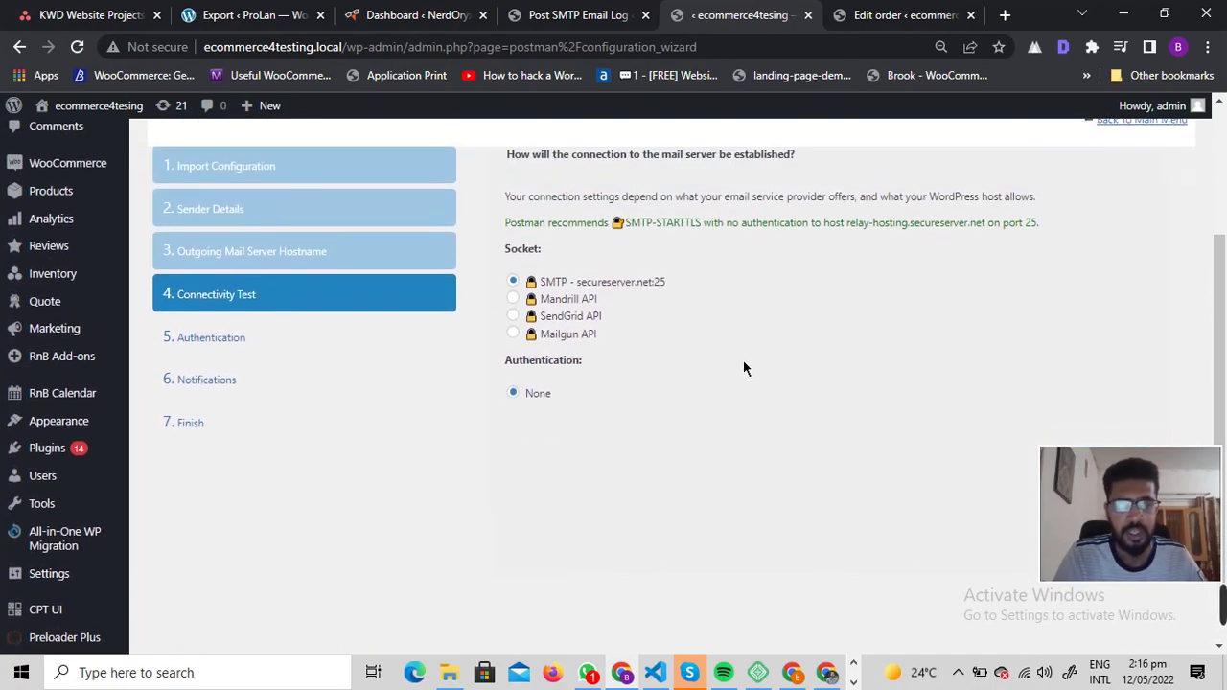
Step: Keep SMTP - secureserver.net:25 with no authentication and proceed past the notification options to the wizard's final page
scroll(791, 386, "down", 1)
left_click(1148, 412)
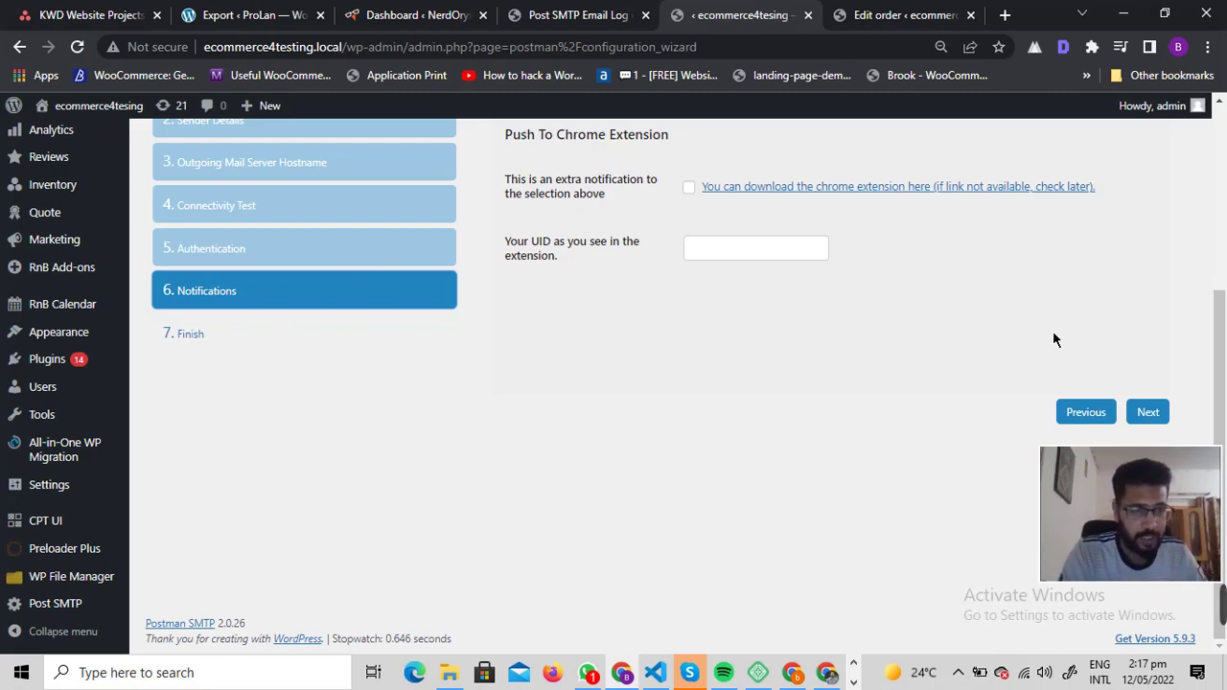
left_click(1151, 414)
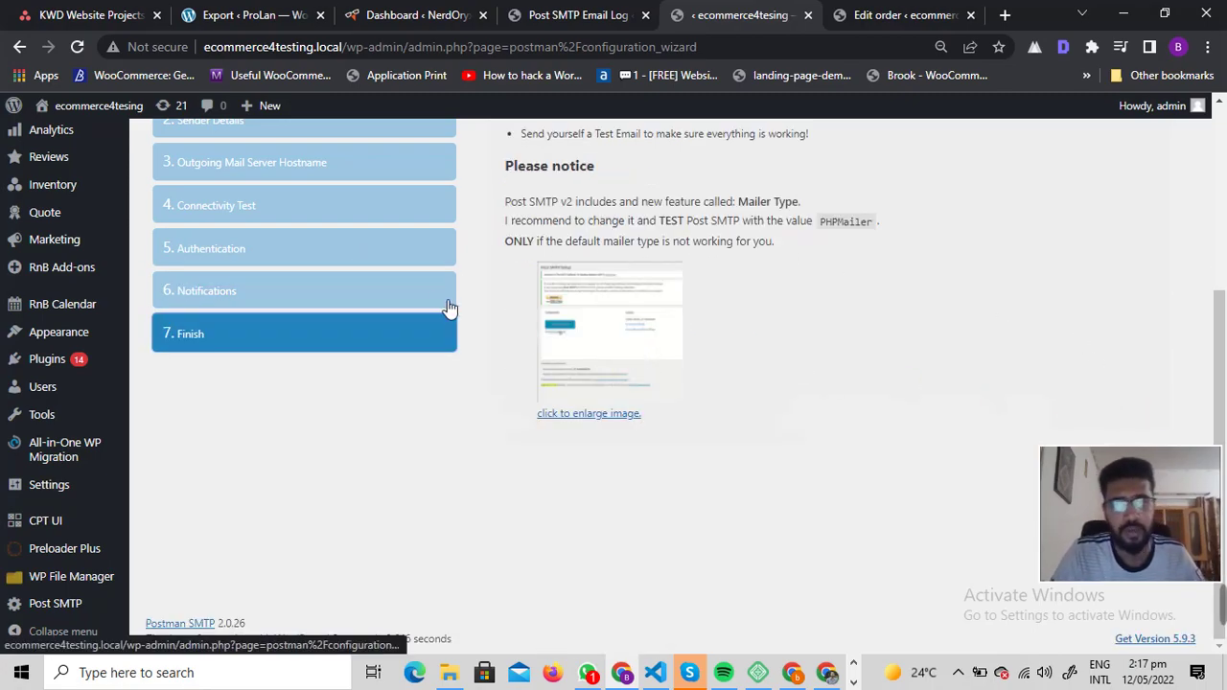
Step: Examine the wizard's final instructions about saving the settings, sending a test email and the PHPMailer mailer type
scroll(447, 310, "up", 3)
scroll(521, 288, "down", 2)
scroll(739, 313, "down", 1)
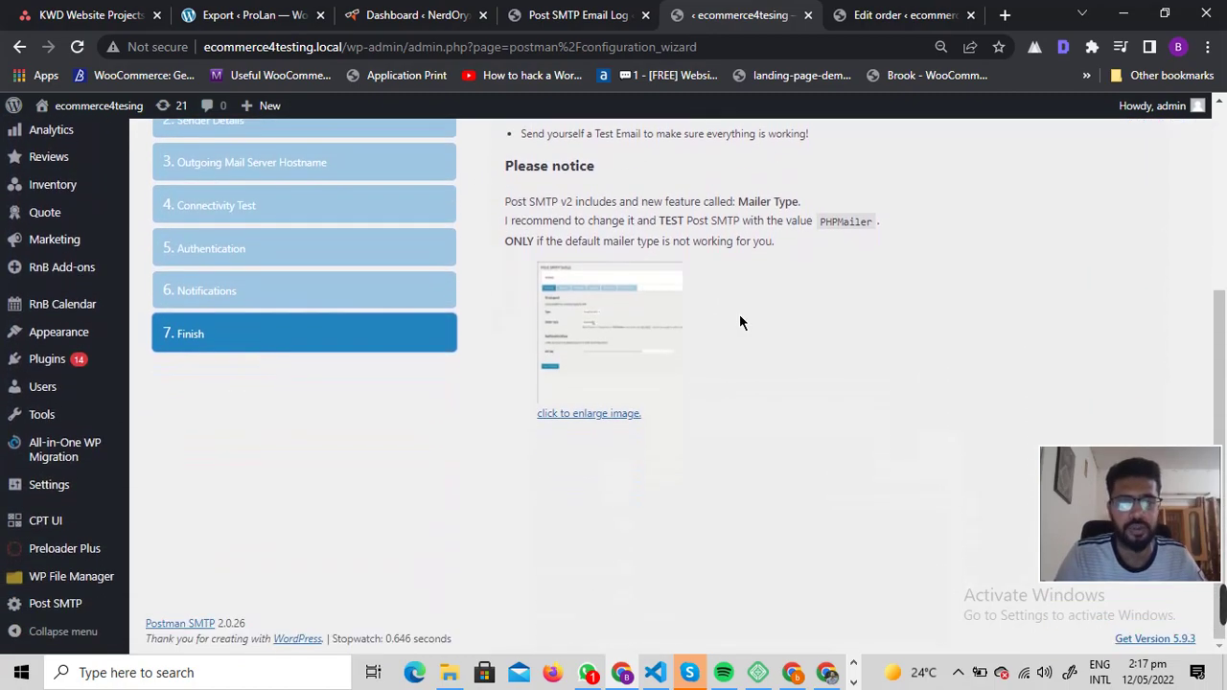
scroll(588, 329, "up", 1)
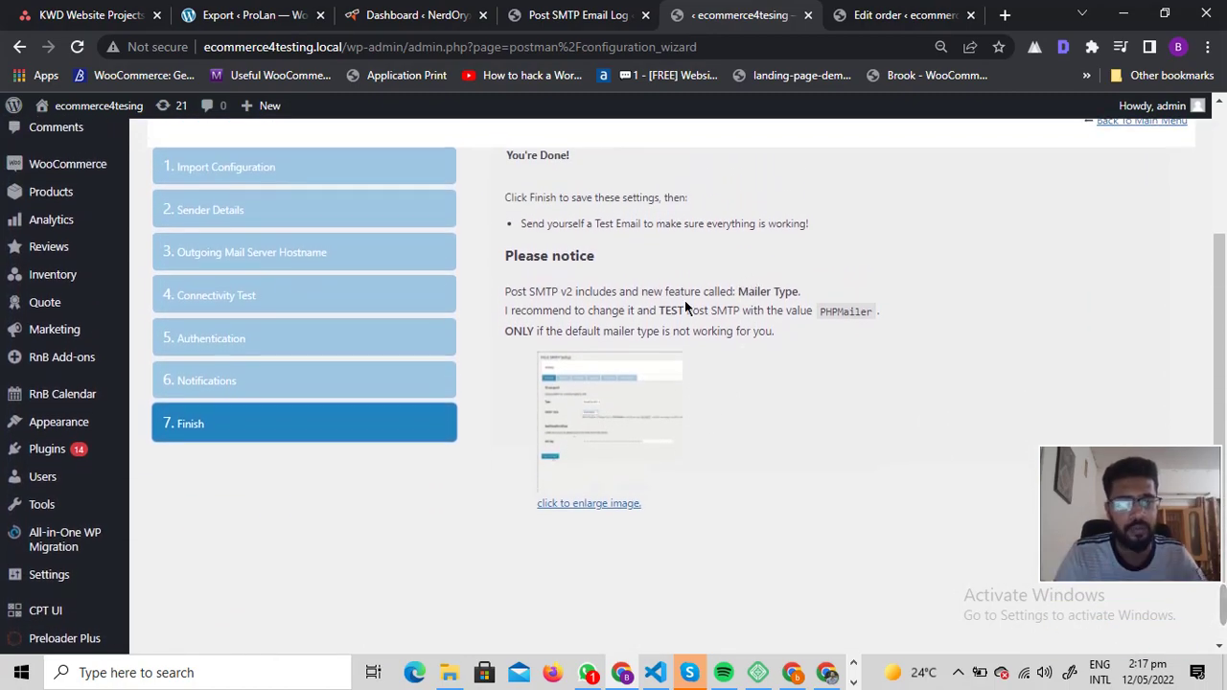
scroll(686, 307, "up", 3)
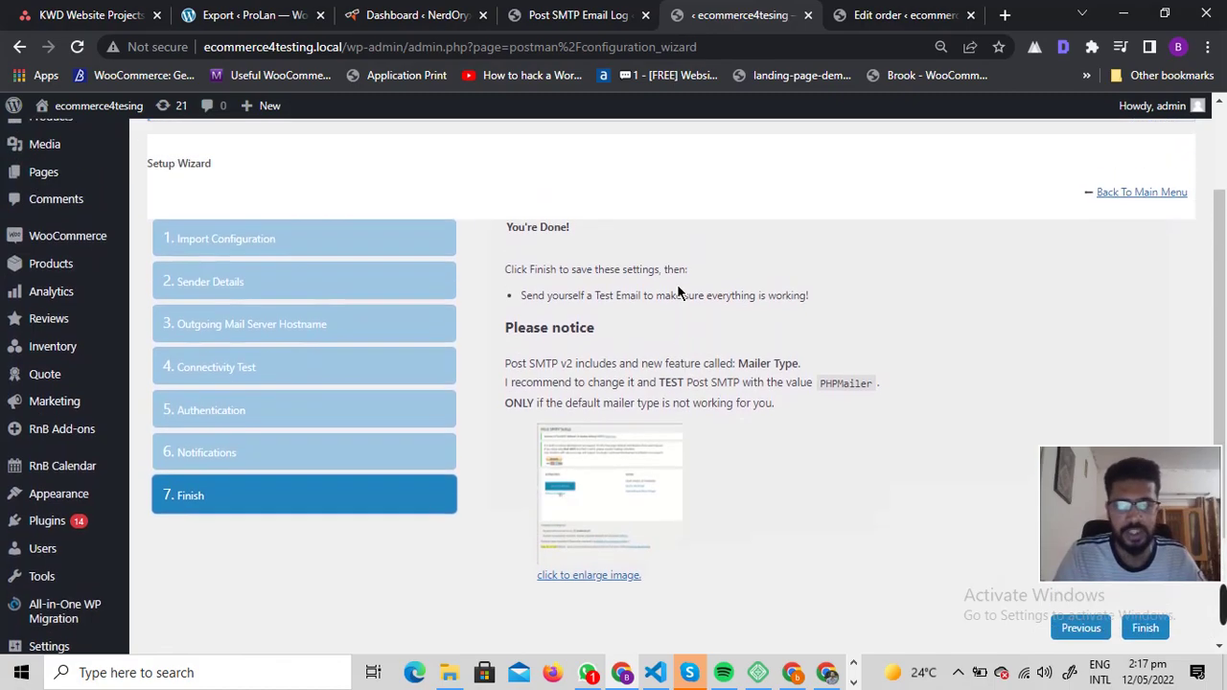
scroll(605, 301, "down", 1)
left_click_drag(511, 316, 755, 339)
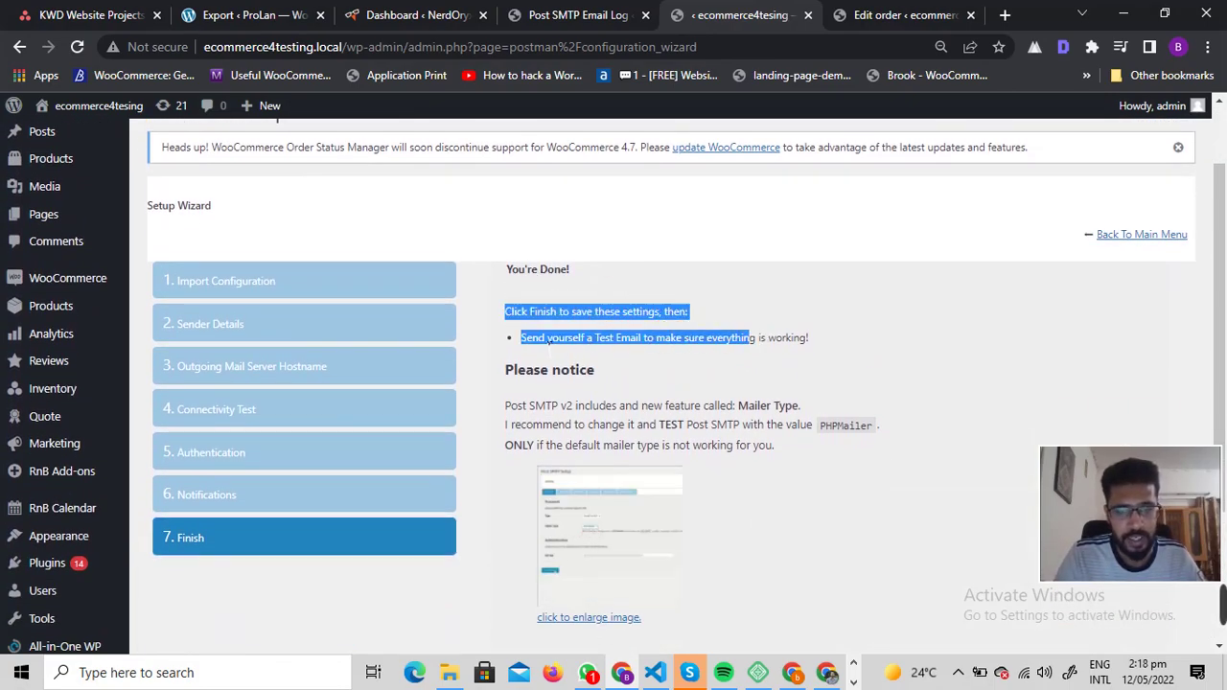
scroll(701, 352, "down", 2)
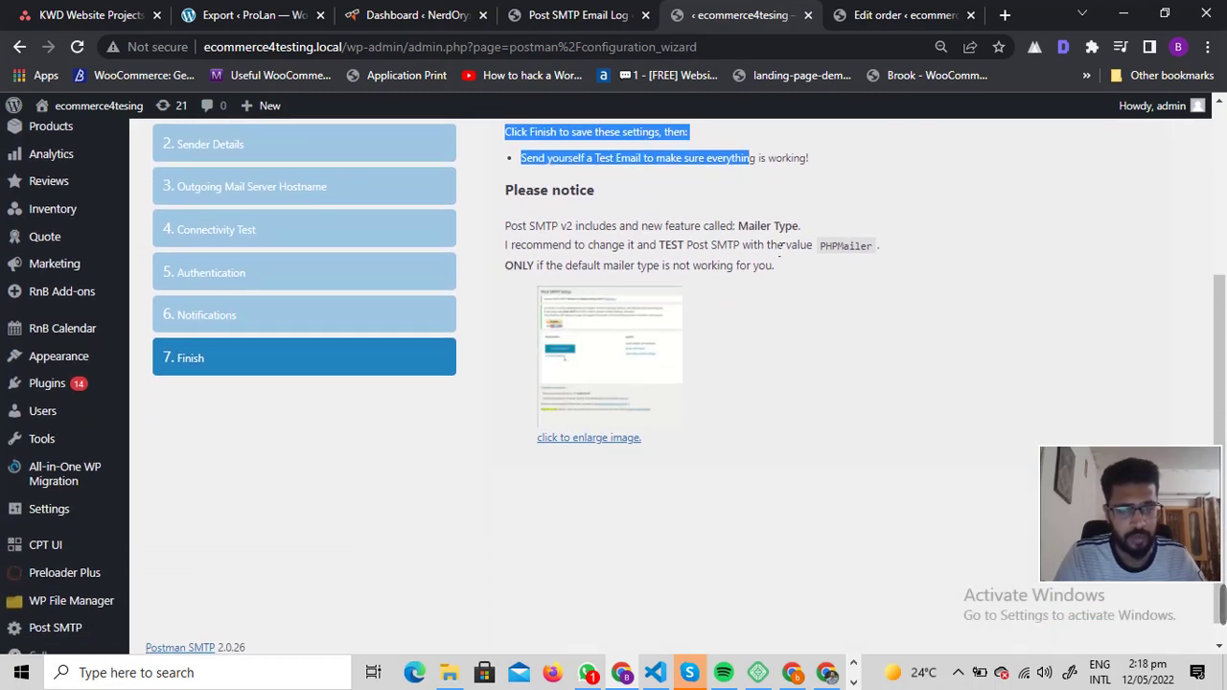
scroll(1121, 469, "down", 1)
Step: Finish the setup wizard to save the Post SMTP settings, and dismiss the browser's password warning
left_click(1169, 468)
left_click(684, 411)
left_click_drag(1069, 375, 1084, 530)
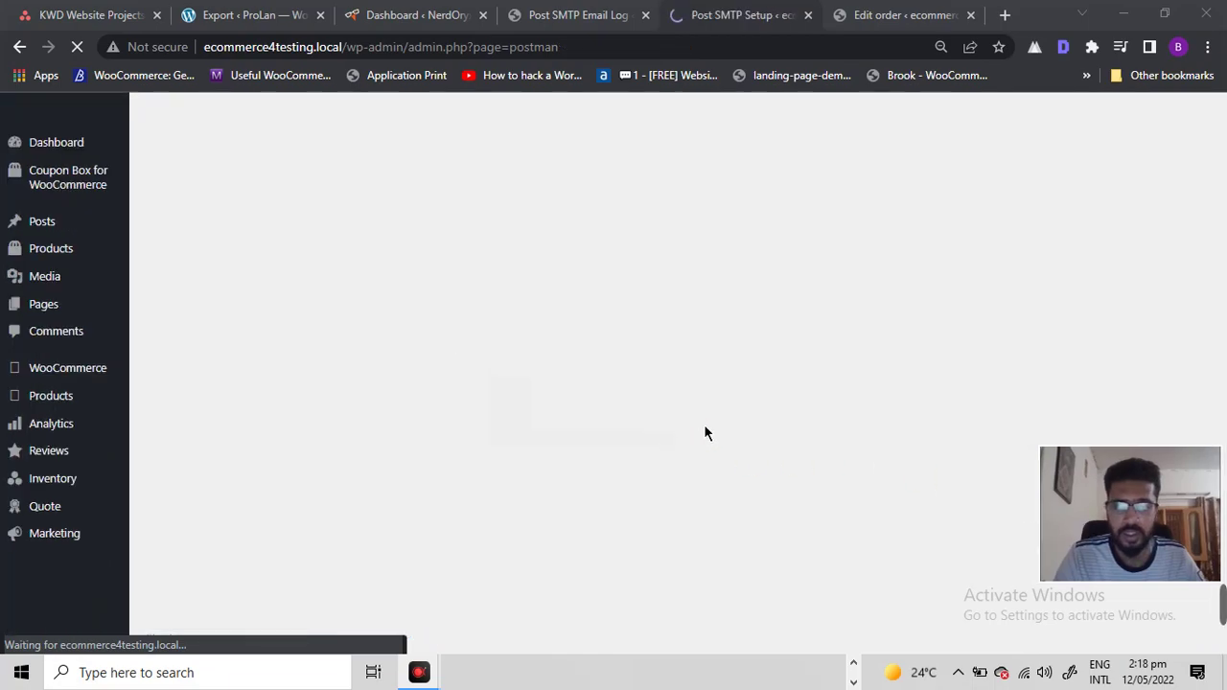
scroll(432, 361, "down", 2)
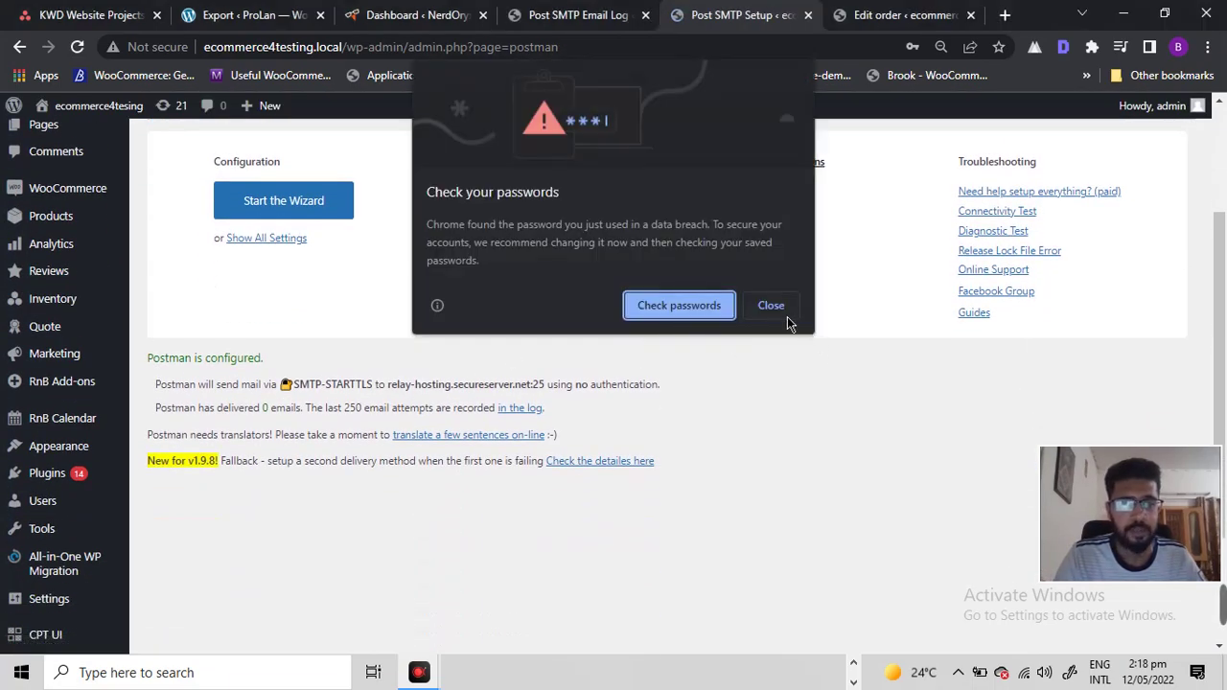
left_click(795, 500)
left_click(823, 443)
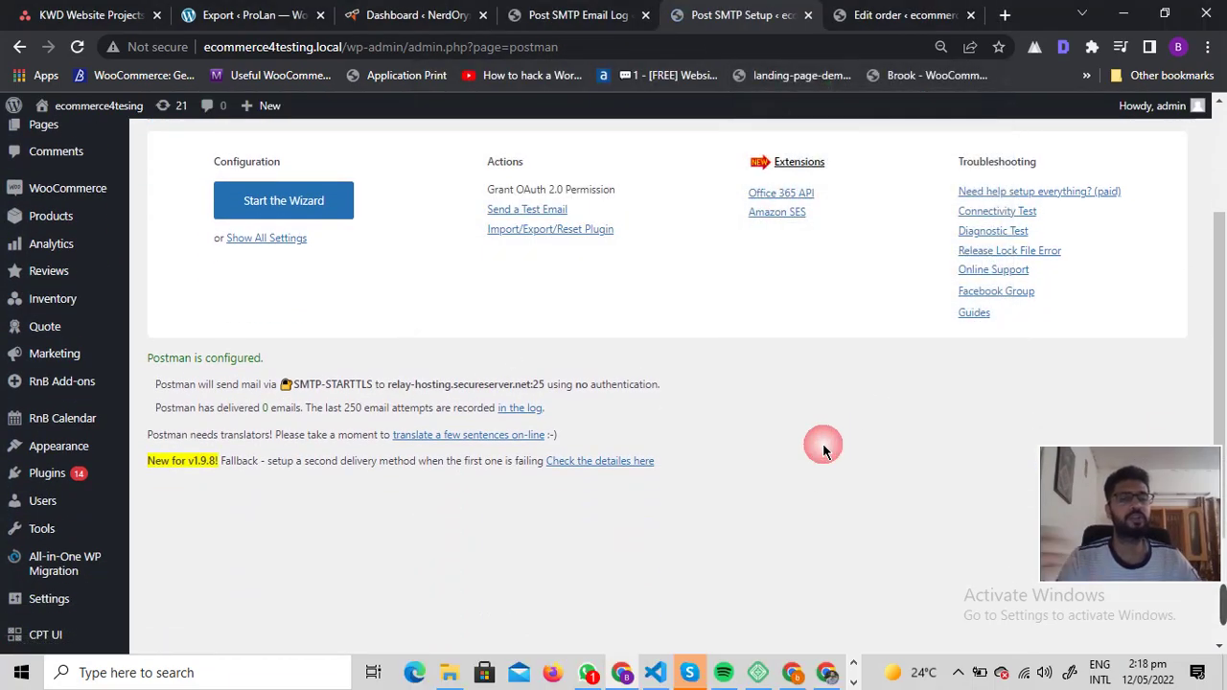